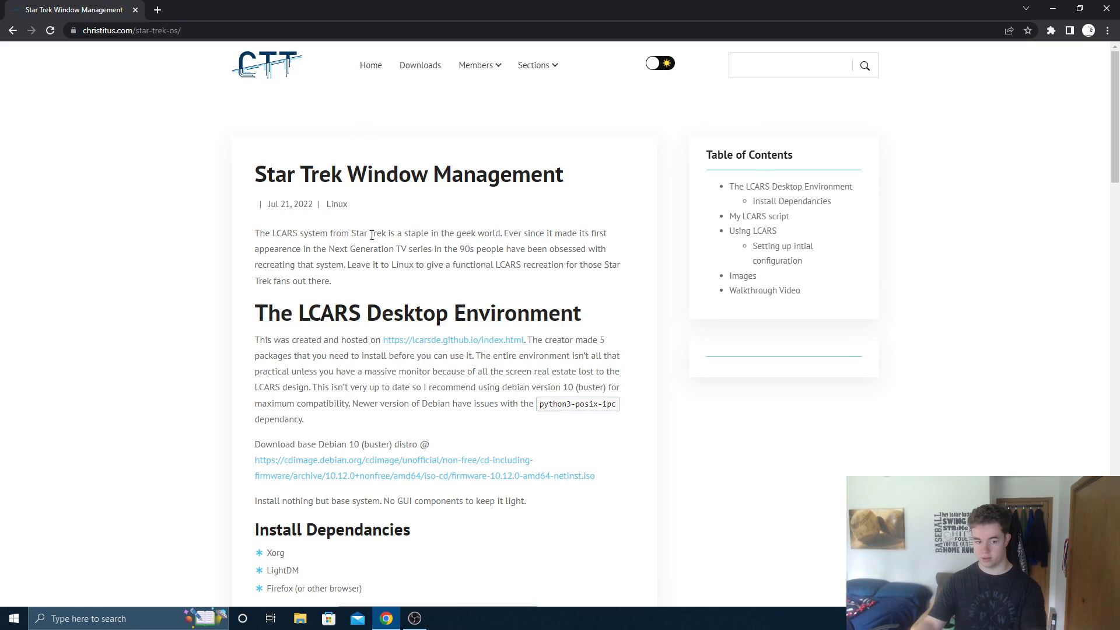
Read through the Star Trek Window Management article, from the LCARS installation instructions to the images and walkthrough video
scroll(387, 260, "down", 2)
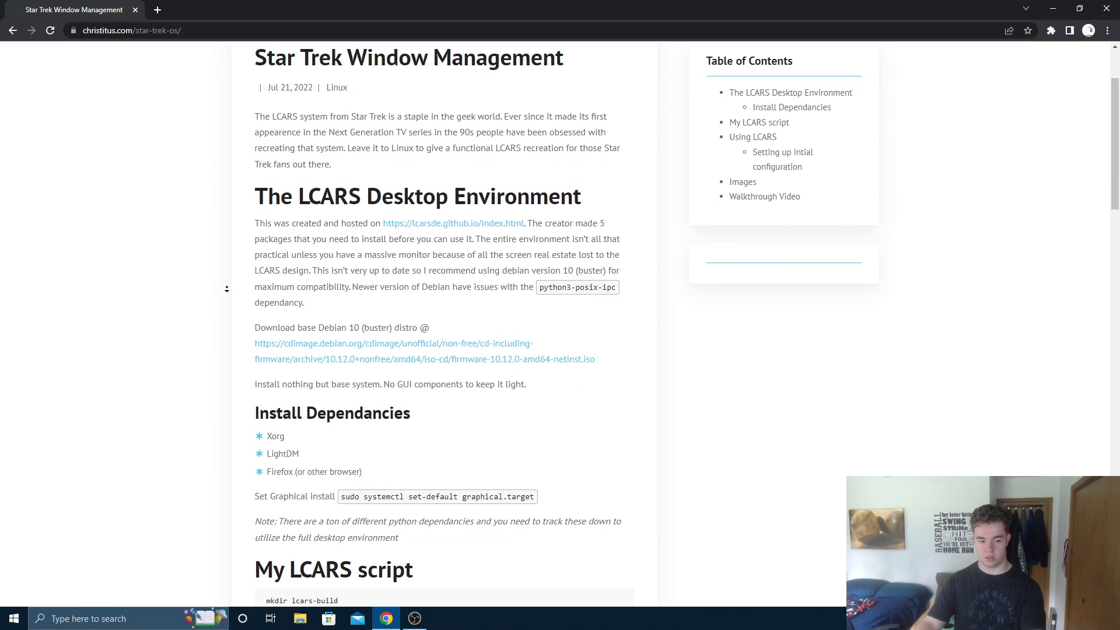
scroll(225, 268, "down", 15)
scroll(207, 420, "up", 4)
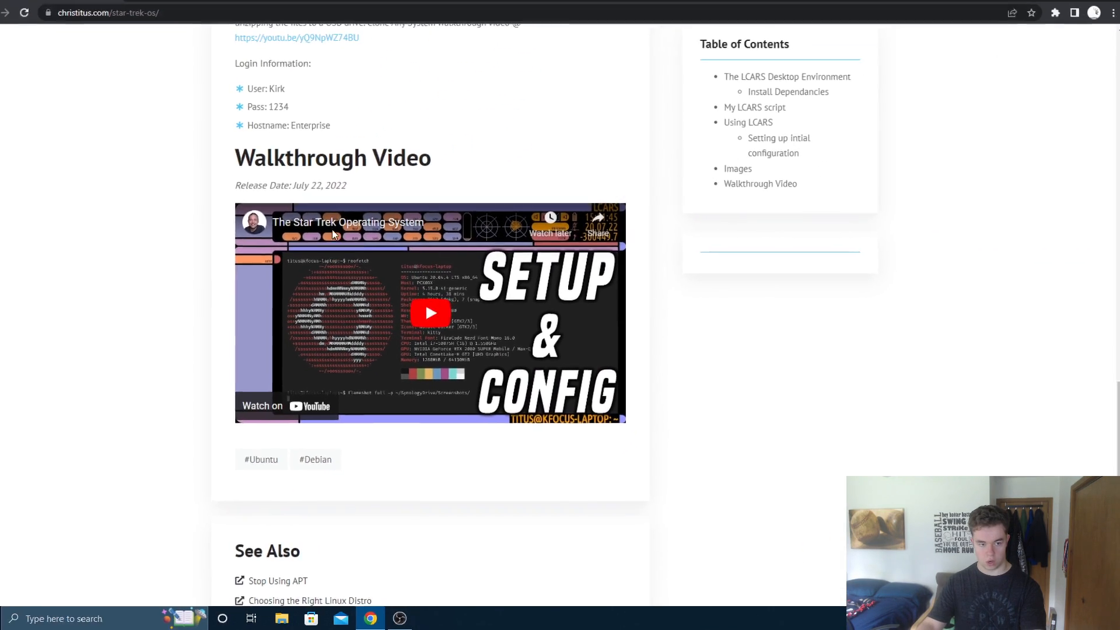
scroll(312, 132, "up", 15)
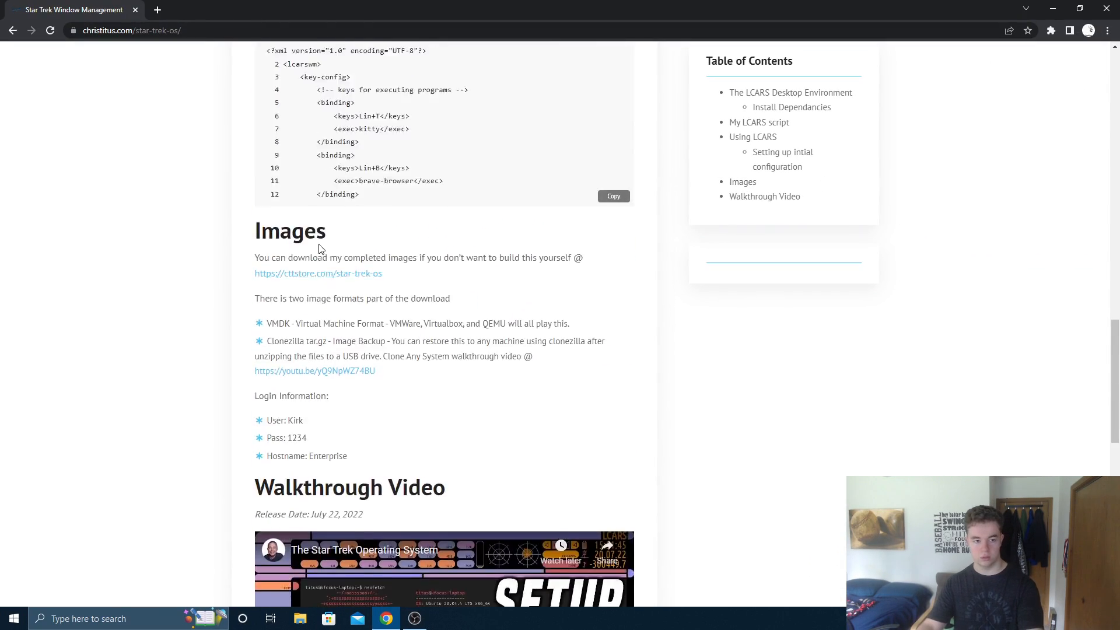
scroll(319, 229, "up", 3)
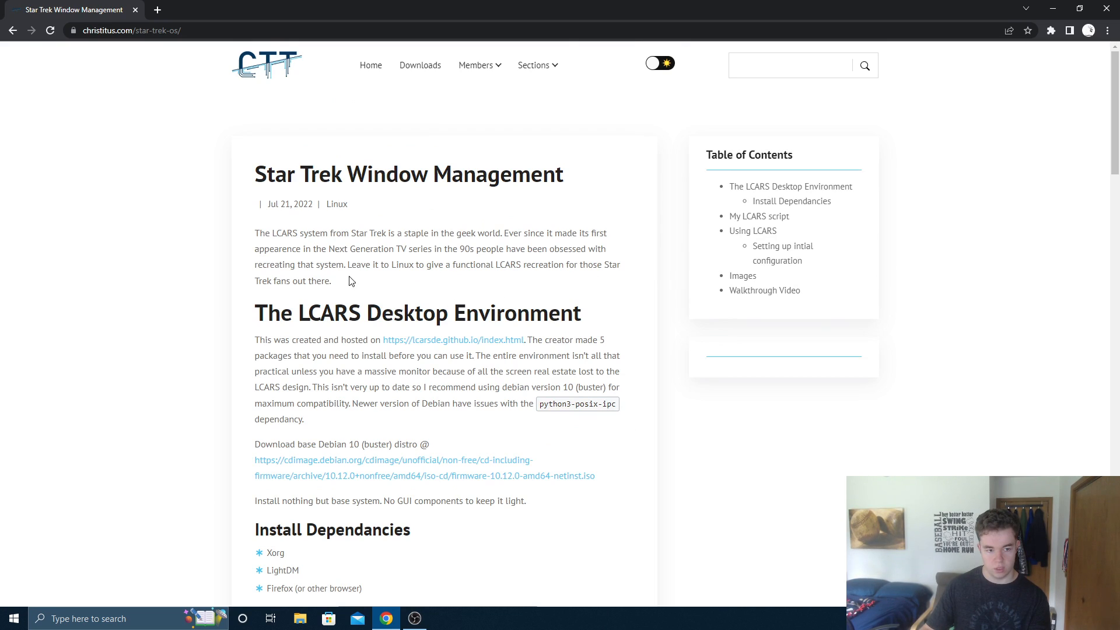
scroll(408, 292, "down", 1)
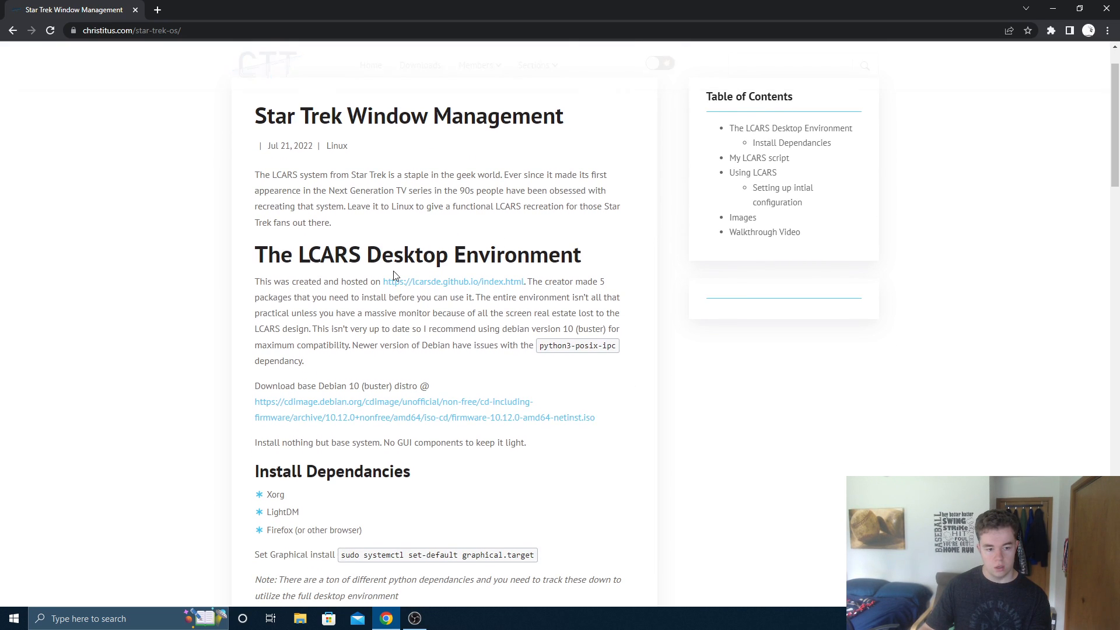
Start downloading the base Debian 10 (buster) netinst ISO linked in the article and cancel the download
middle_click(329, 408)
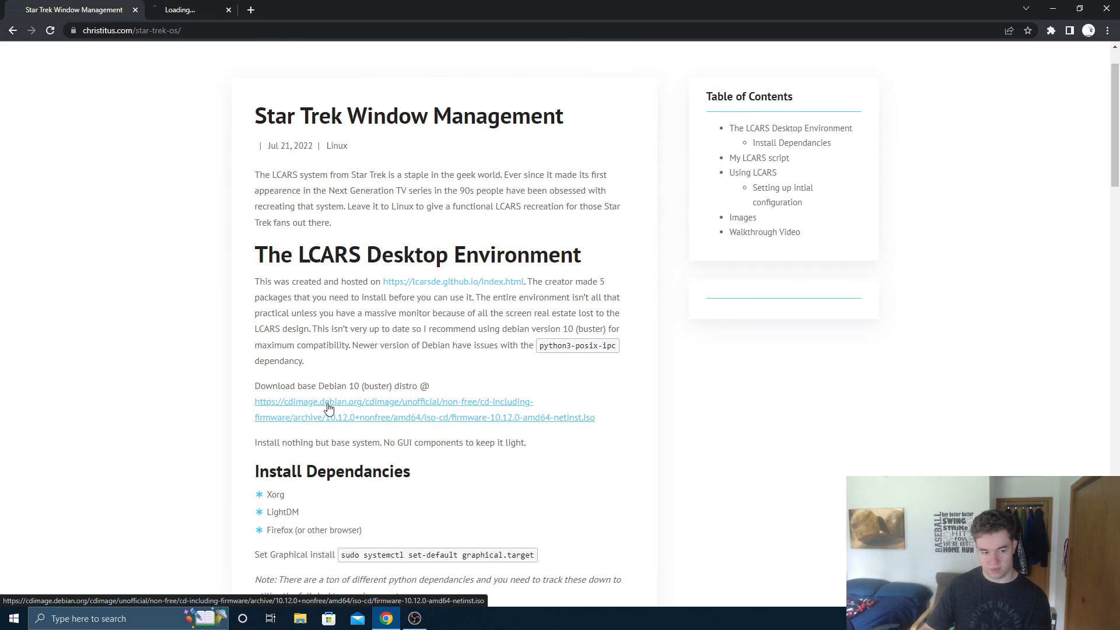
left_click(216, 16)
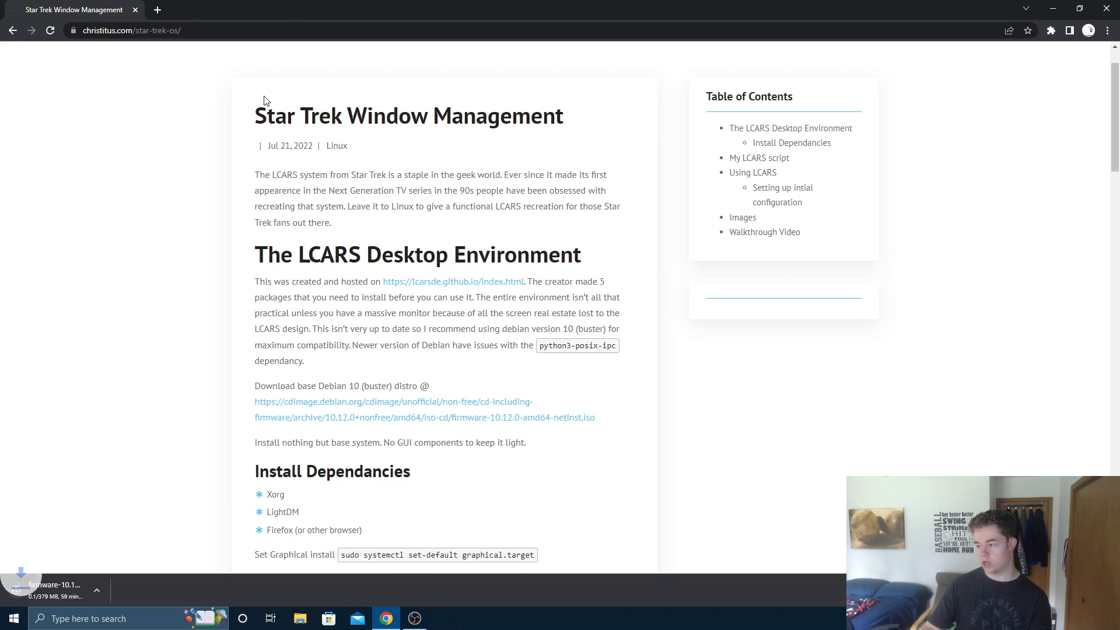
left_click(120, 591)
left_click(140, 571)
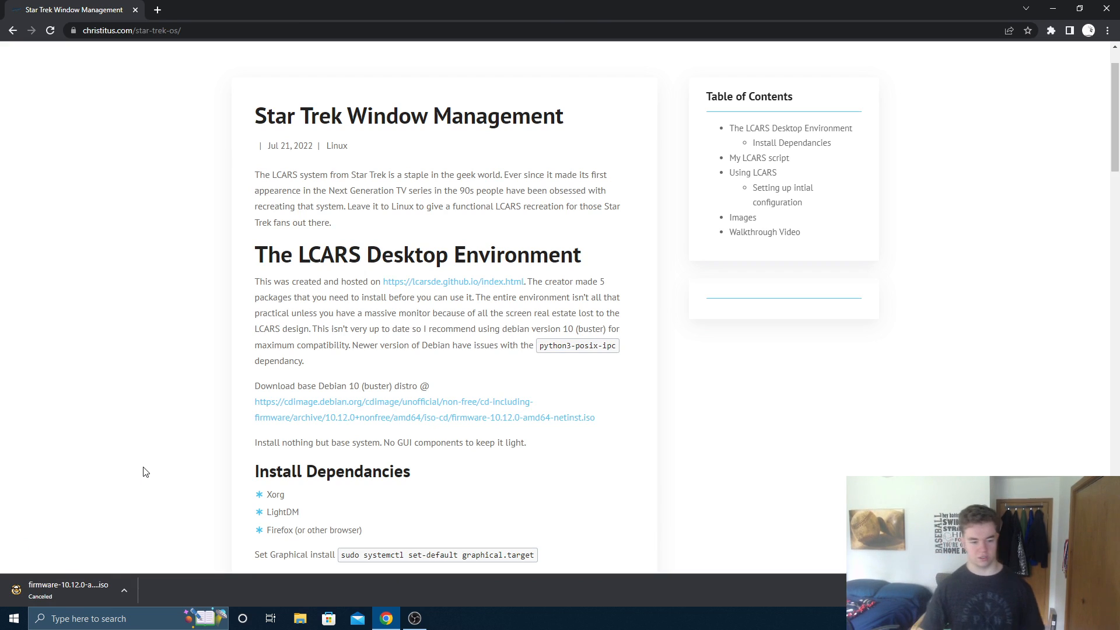
left_click_drag(539, 346, 608, 346)
left_click(565, 351)
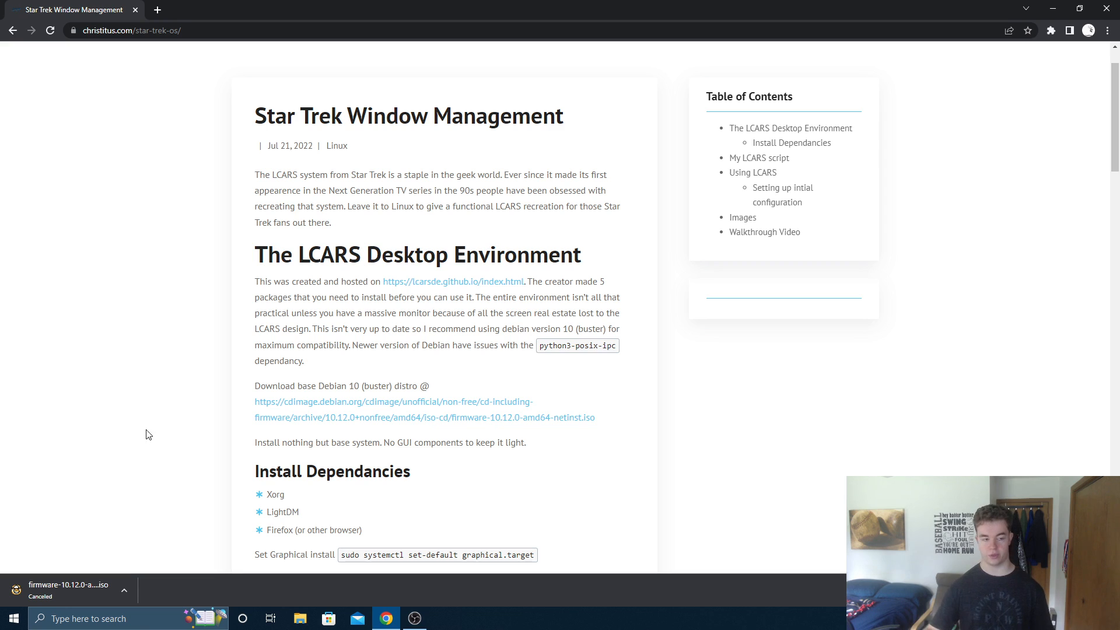
Search the web for "debian iso" in a new tab and open the Getting Debian page
left_click(158, 10)
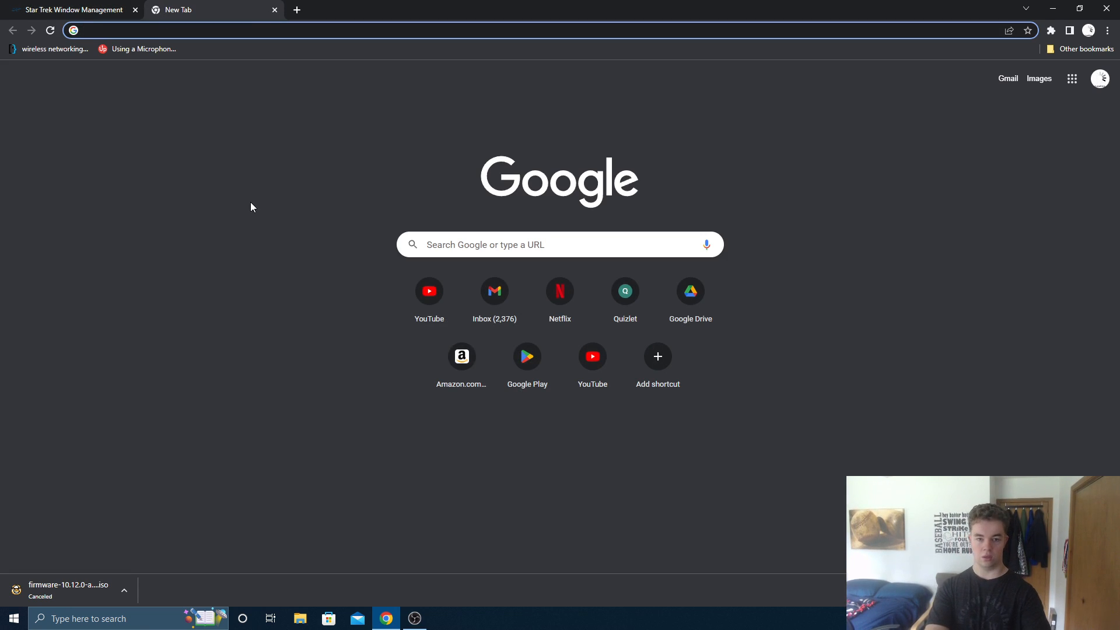
type("debian iso")
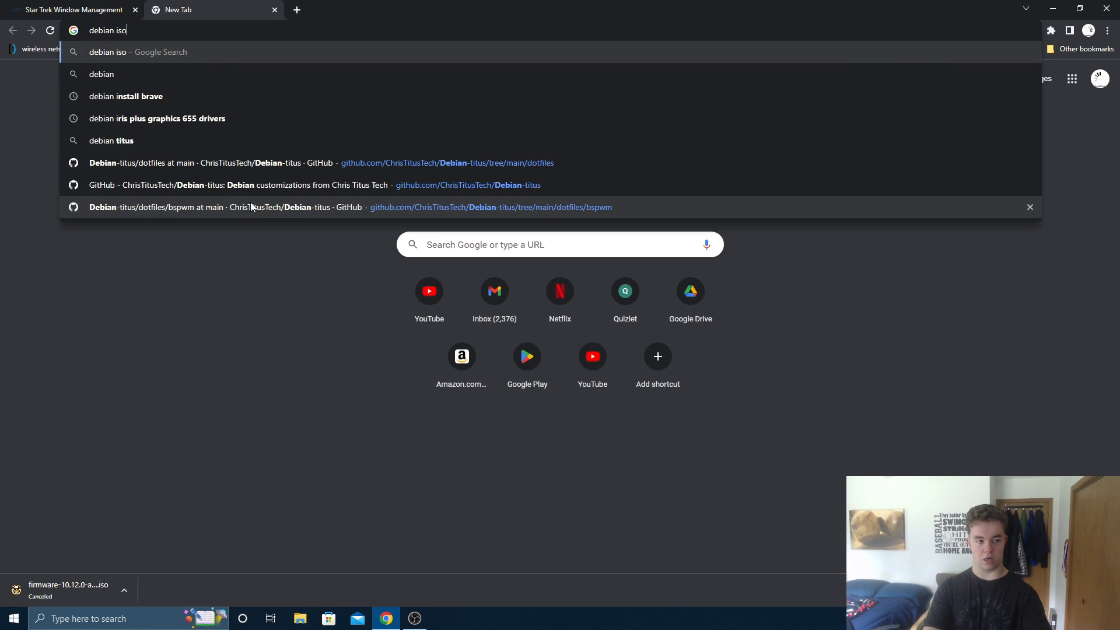
key("Return")
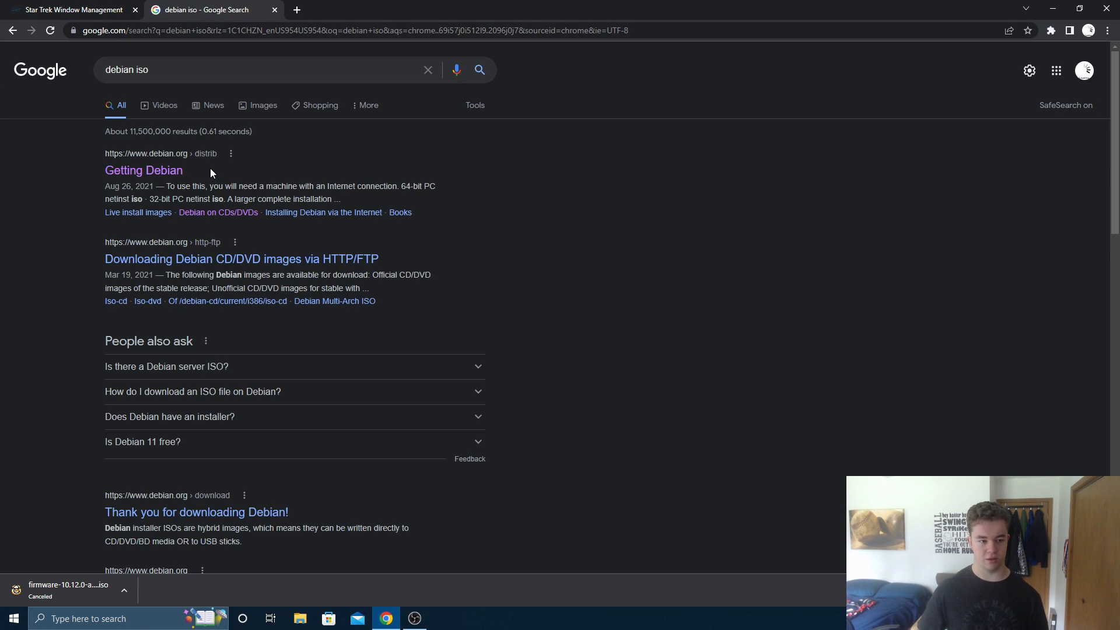
left_click(166, 170)
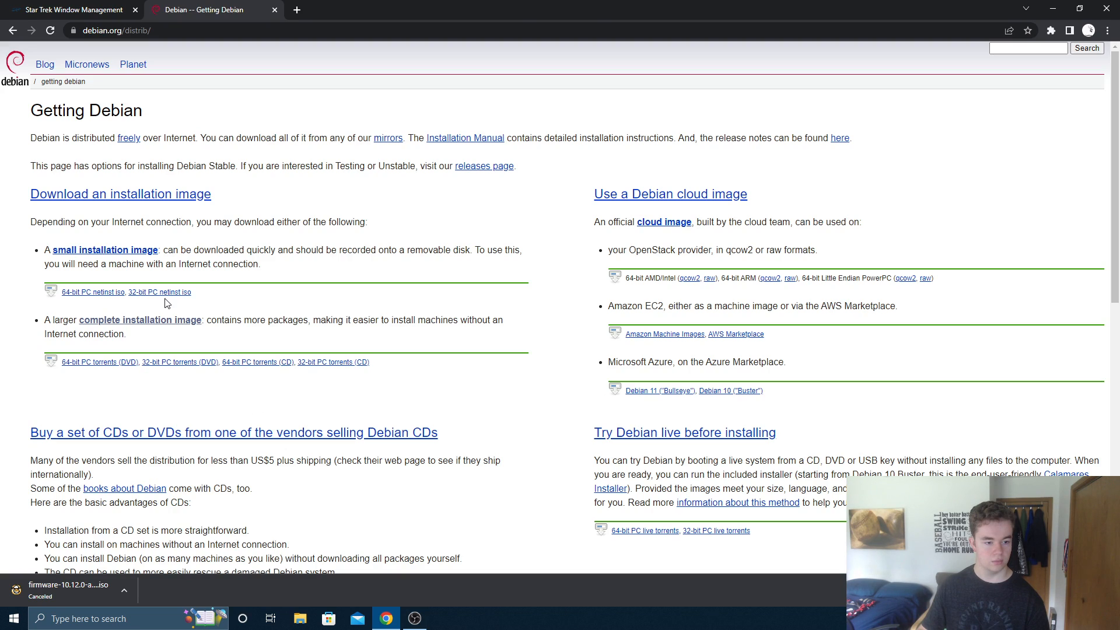
Start downloading the amd64 network installation image for small CDs or USB sticks and cancel the download
left_click(129, 203)
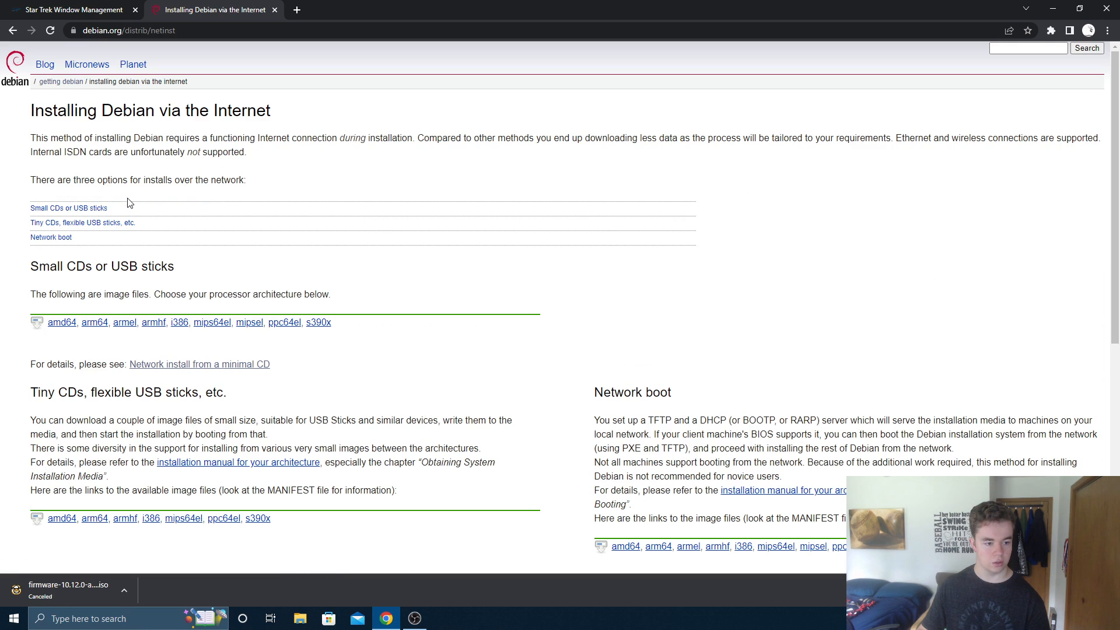
left_click(68, 329)
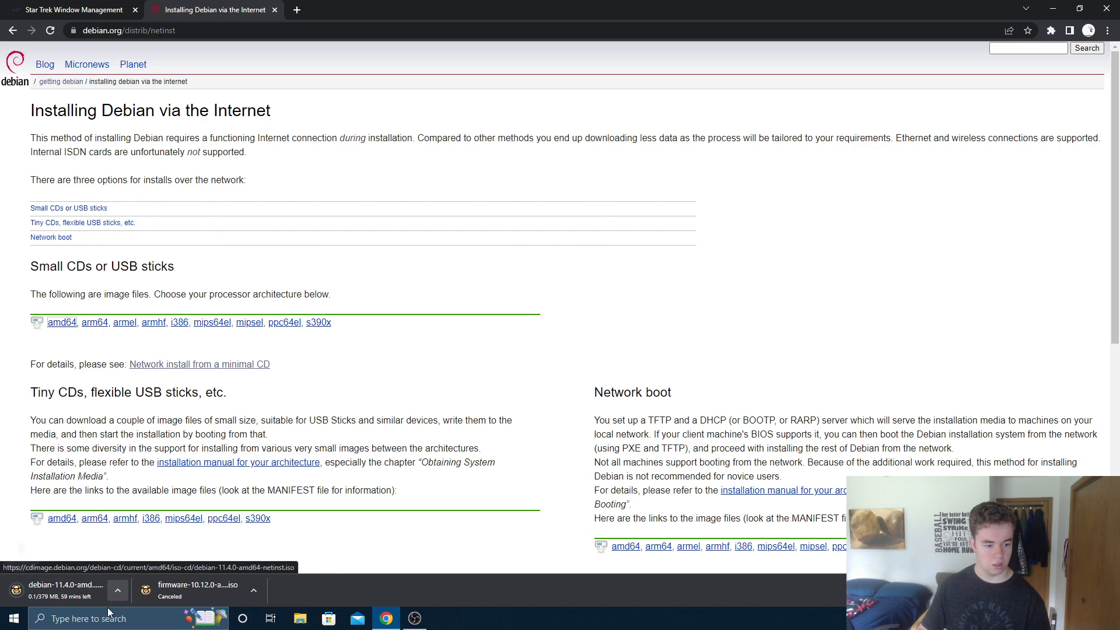
left_click(125, 592)
left_click(149, 542)
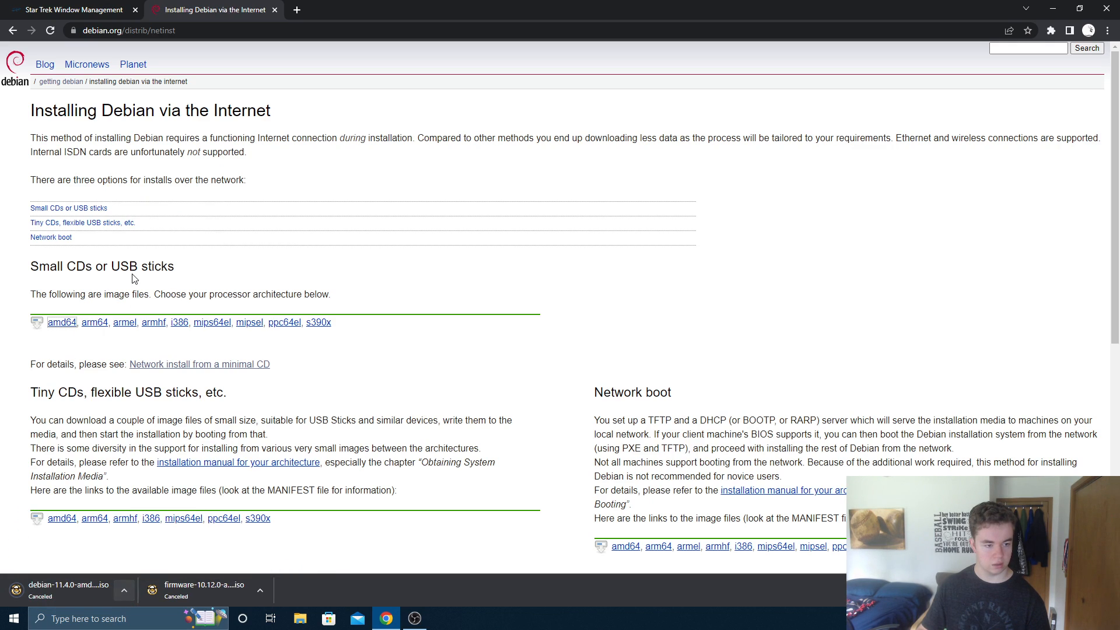
Return to the search results, search for "debian netinstall iso" and open the page on network install from a minimal CD
left_click(14, 32)
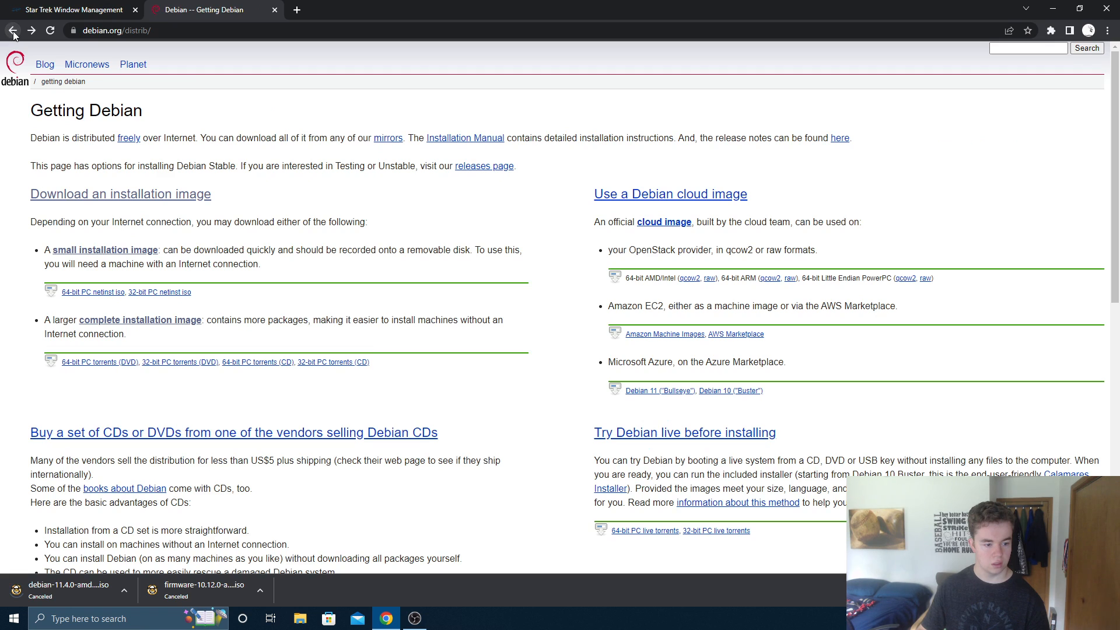
left_click(13, 32)
left_click(211, 65)
double_click(210, 65)
type("netinstall iso")
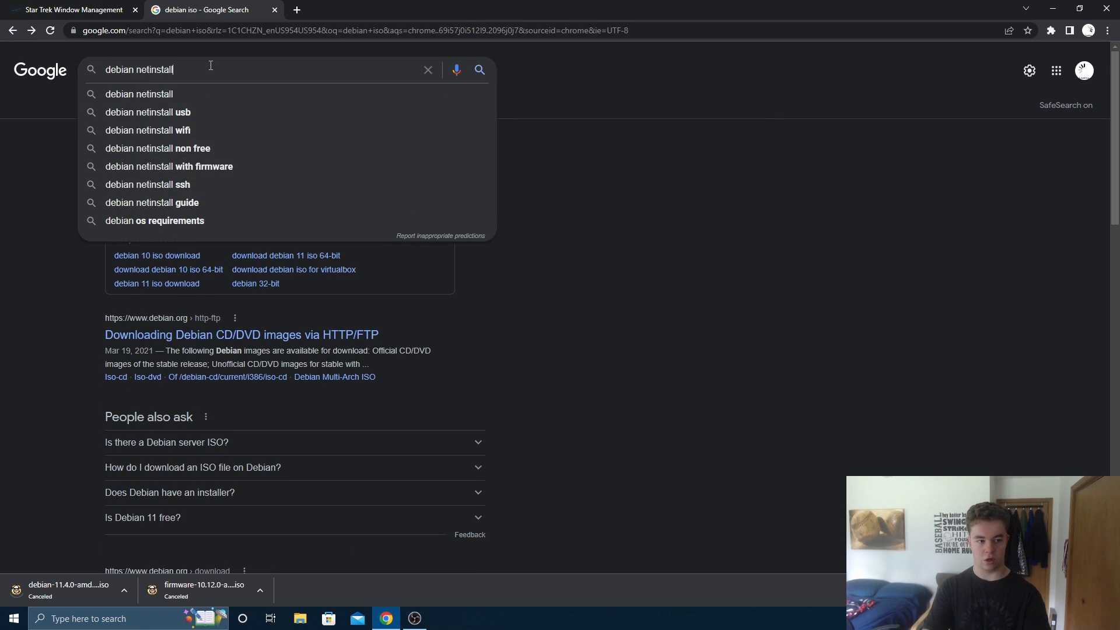
key("Return")
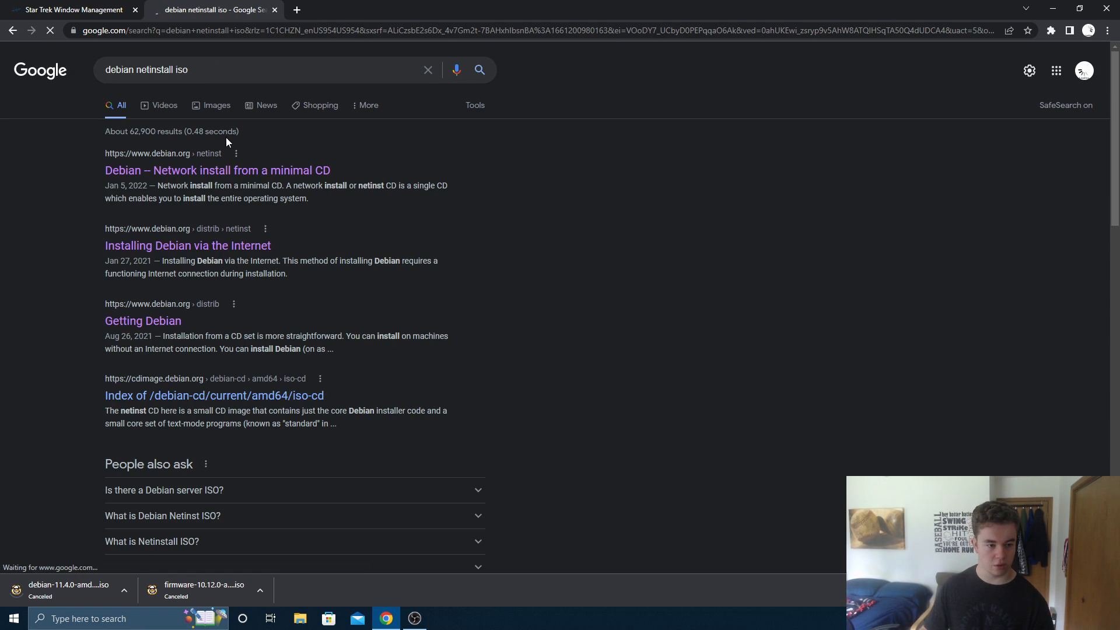
left_click(232, 170)
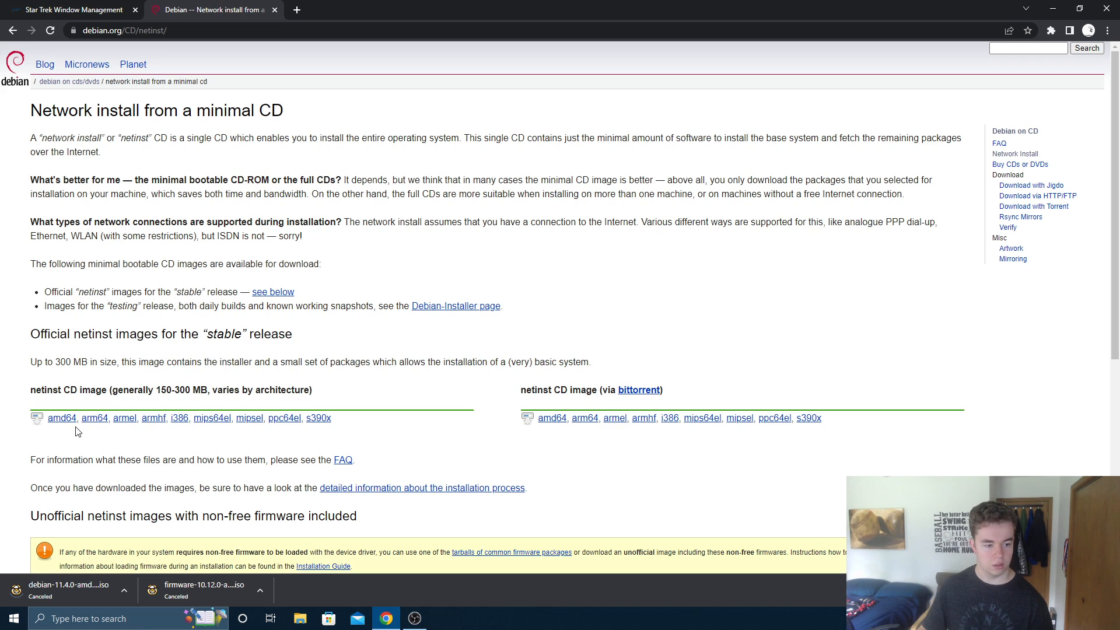
Review the netinst image options on the minimal CD page, including those with non-free firmware, and return to the Star Trek article
scroll(69, 425, "down", 1)
scroll(69, 425, "down", 5)
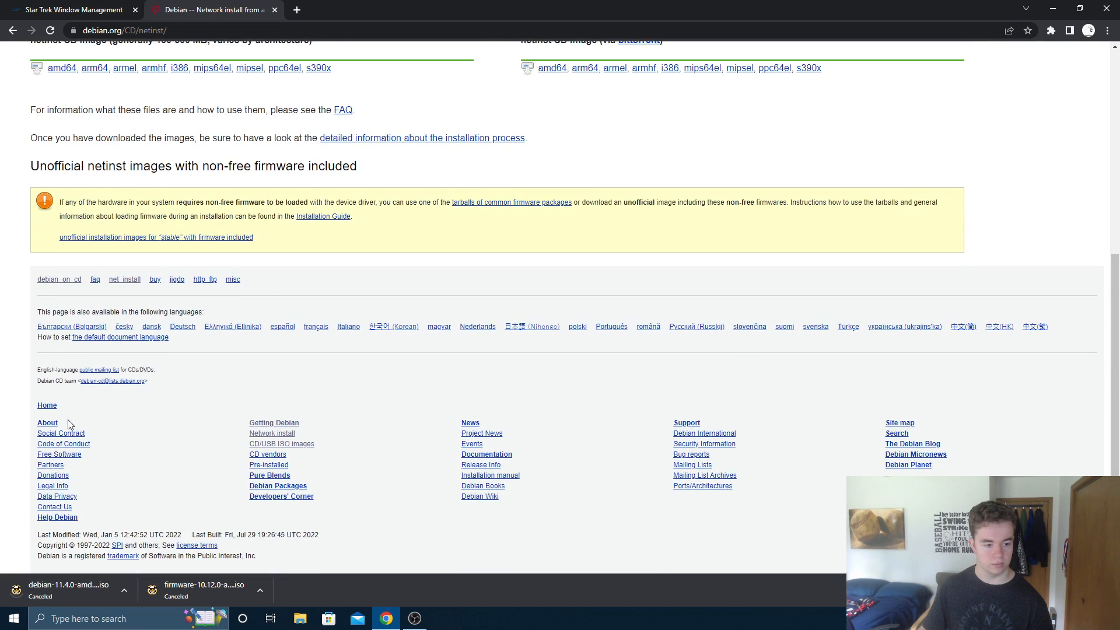
scroll(67, 419, "up", 7)
left_click(106, 12)
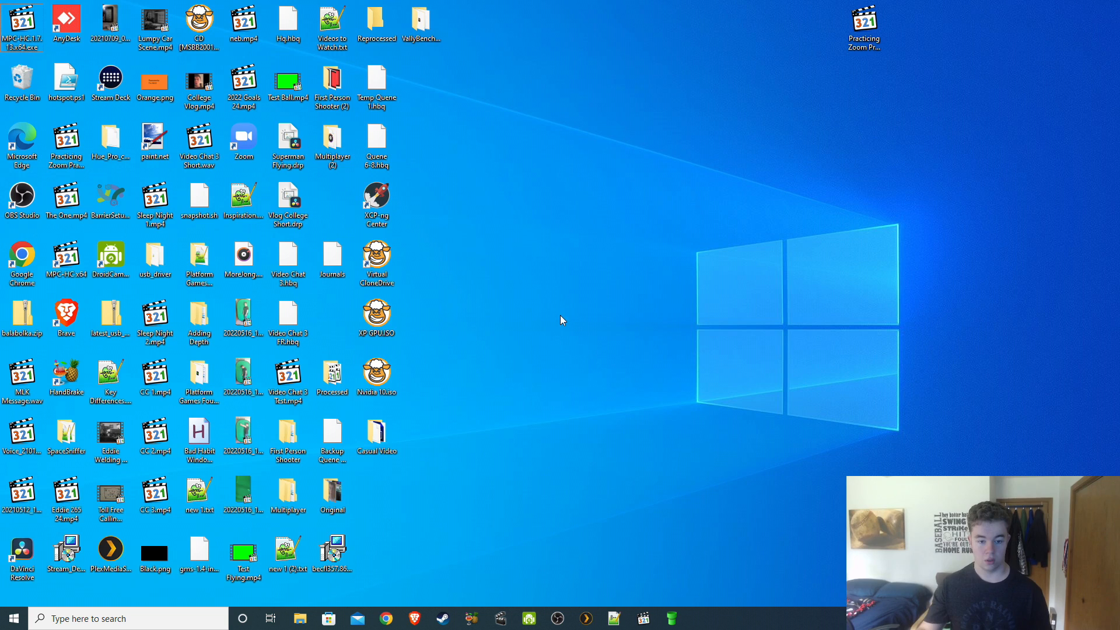
Locate debian-10-netinst.iso on the Ventoy (E:) drive in File Explorer and close the window
left_click(299, 619)
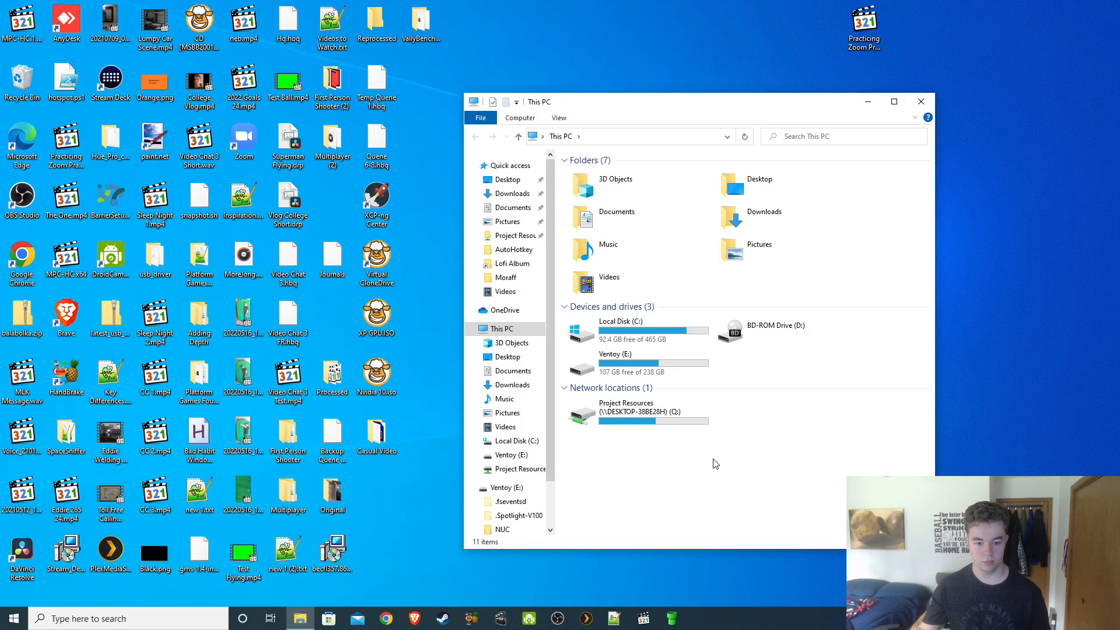
double_click(619, 370)
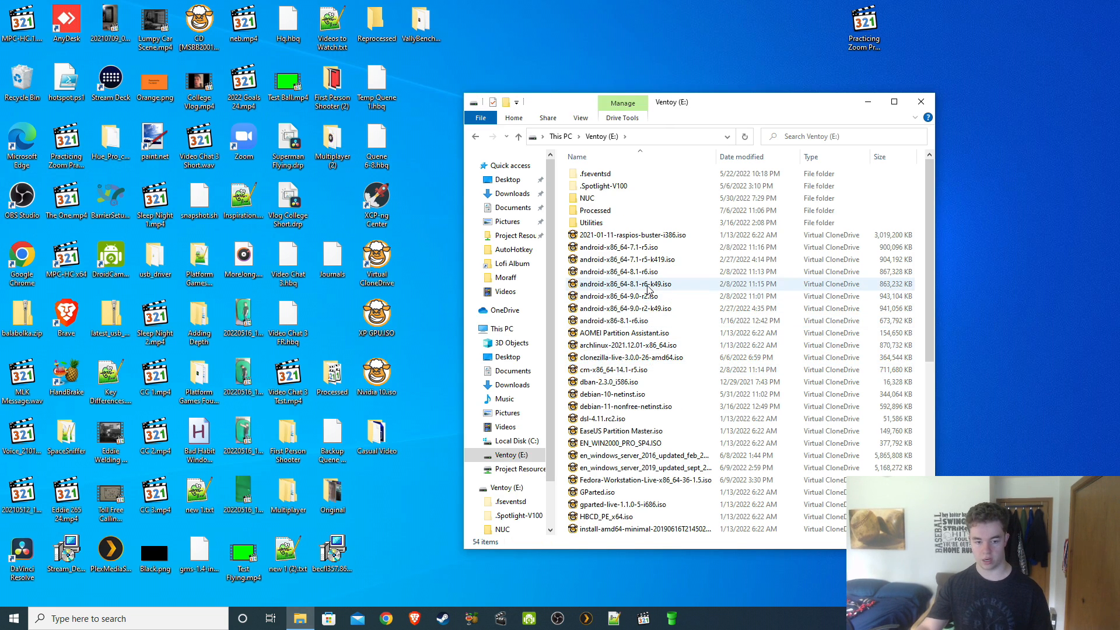
left_click(619, 395)
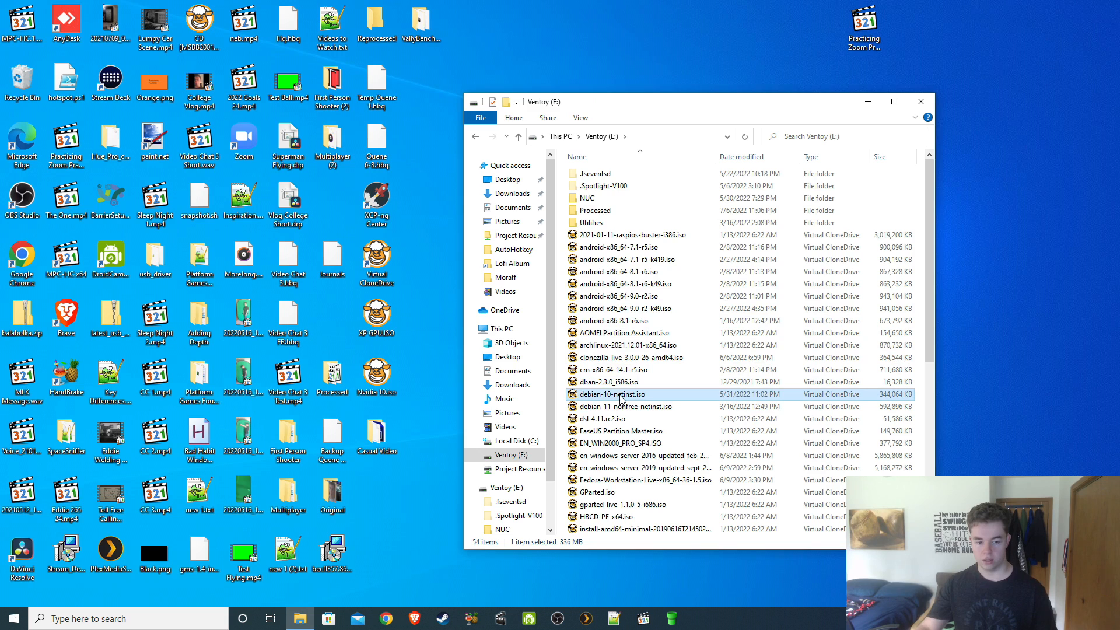
left_click(920, 101)
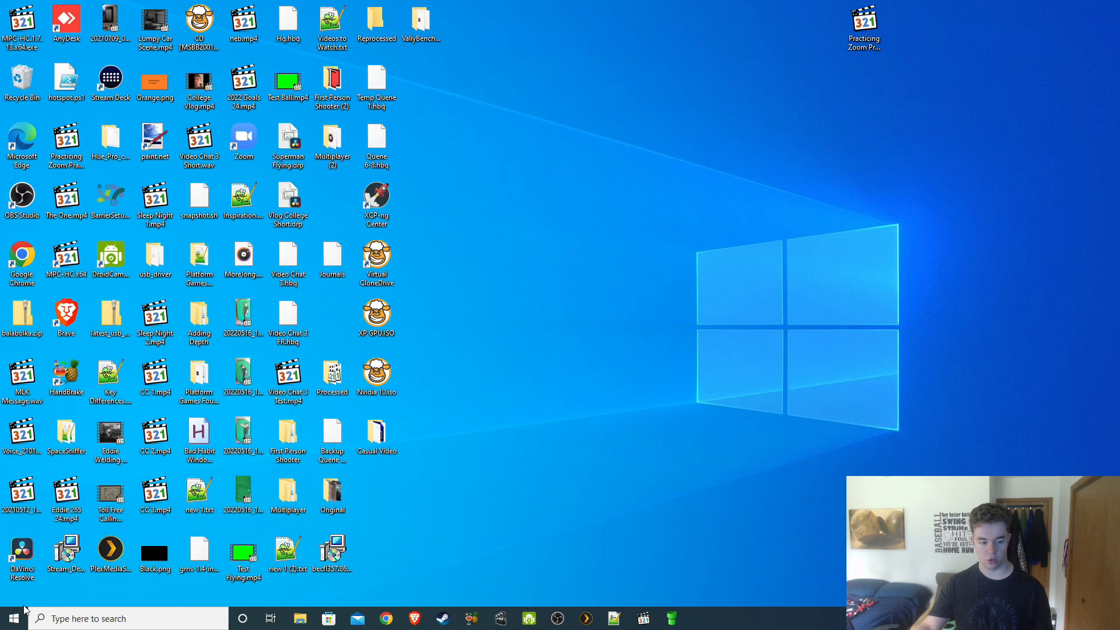
Restart Windows, forcing the restart despite the DropWindow app that is still open
left_click(18, 616)
left_click(15, 592)
left_click(24, 565)
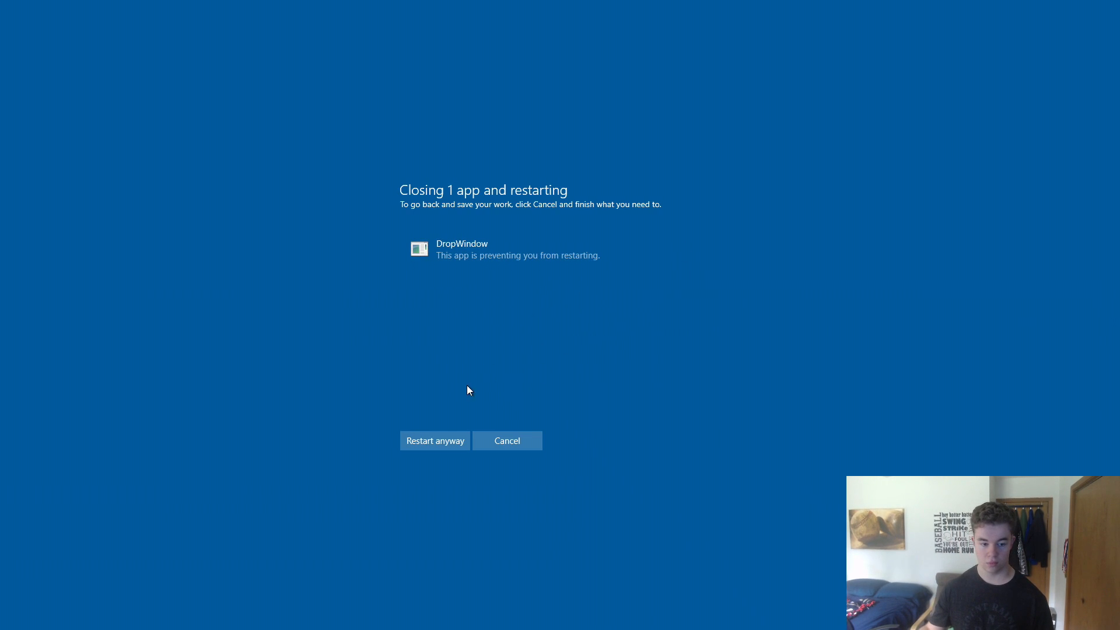
left_click(438, 443)
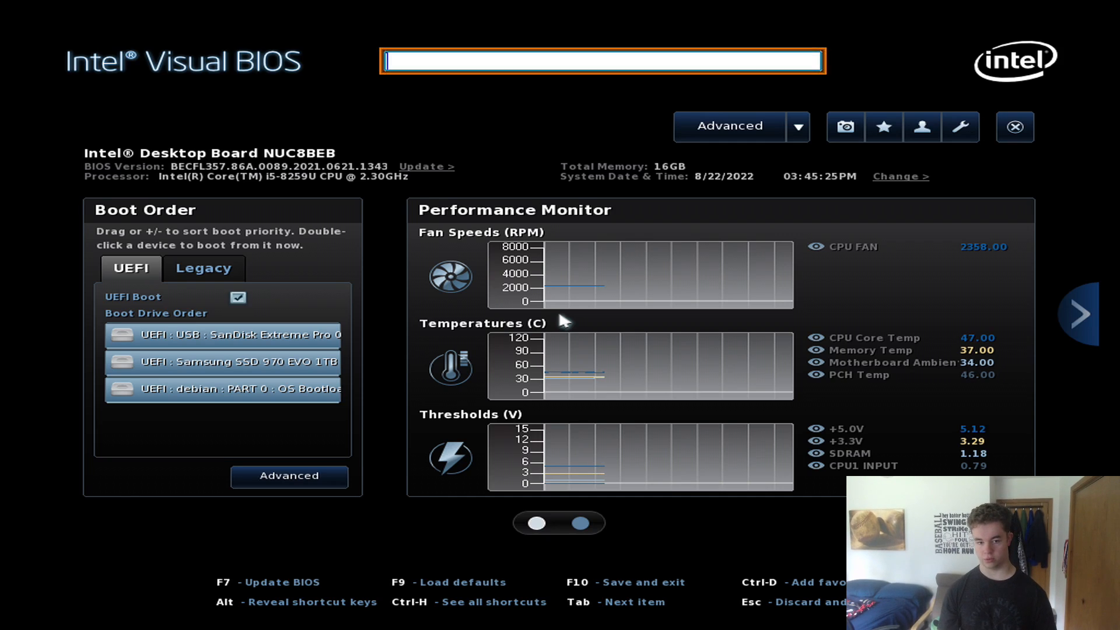
Go to the PCI device configuration in the advanced BIOS setup and disable the M.2 slot
key("alt+a")
key("Down")
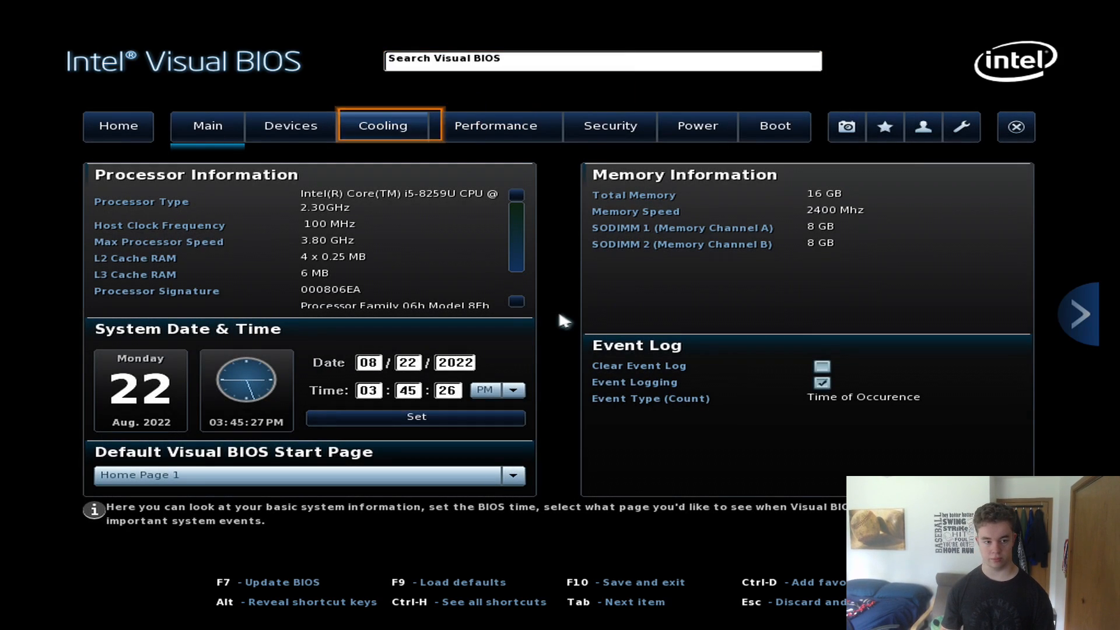
key("Left")
key("Return")
key("Down")
key("Down")
key("Right")
key("Return")
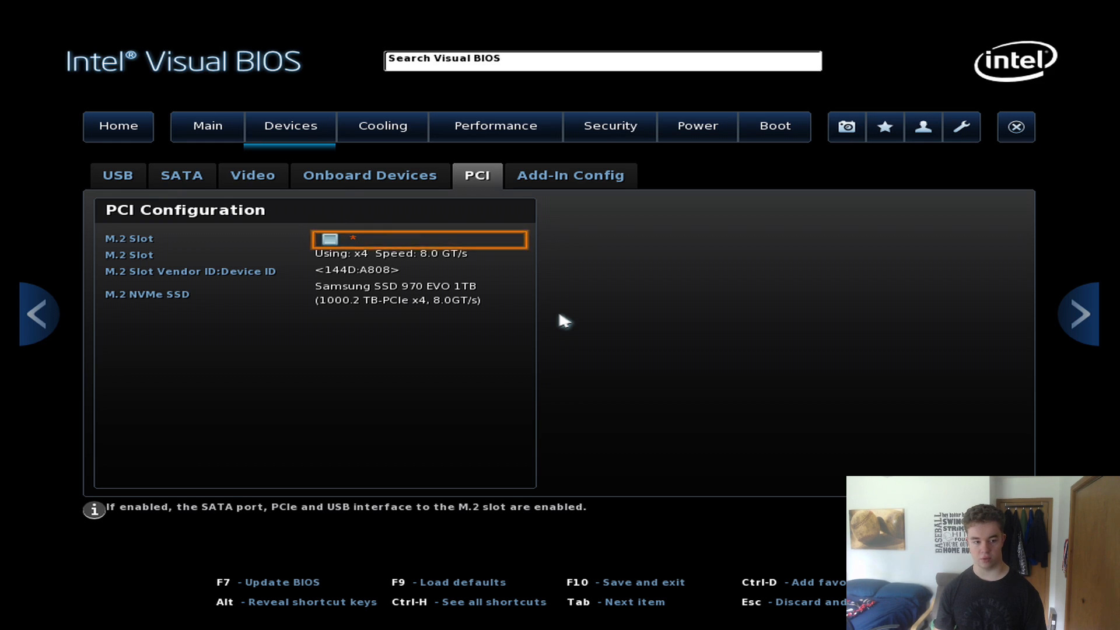
Enable the SATA port in the chipset SATA controller configuration, then save the changes and exit the BIOS
key("Up")
key("Left")
key("Left")
key("Return")
key("Down")
key("Down")
key("Down")
key("space")
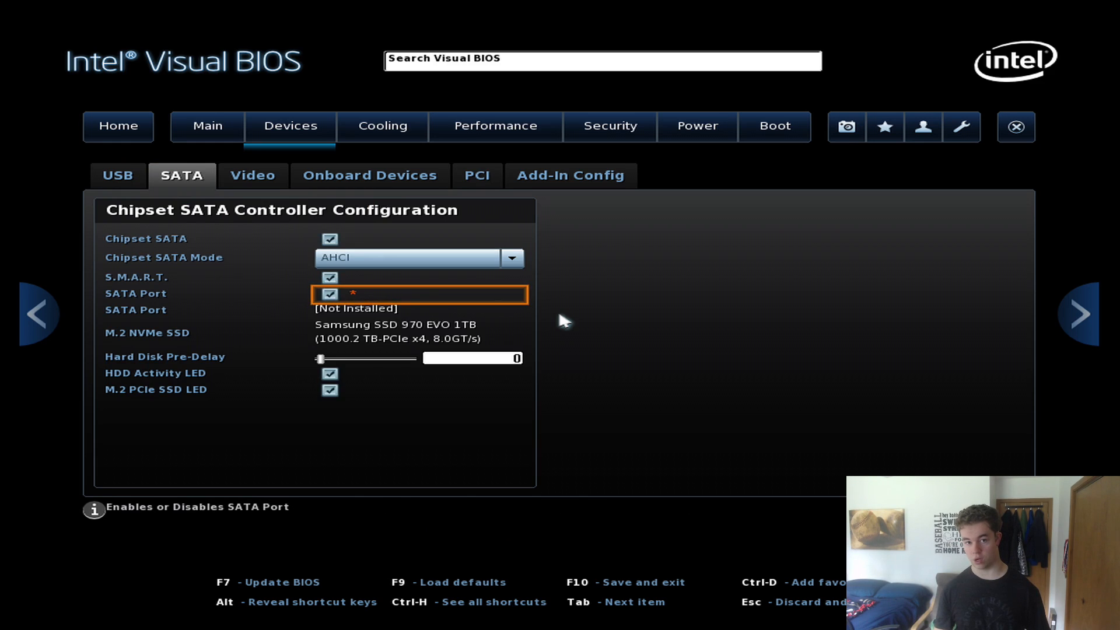
key("F10")
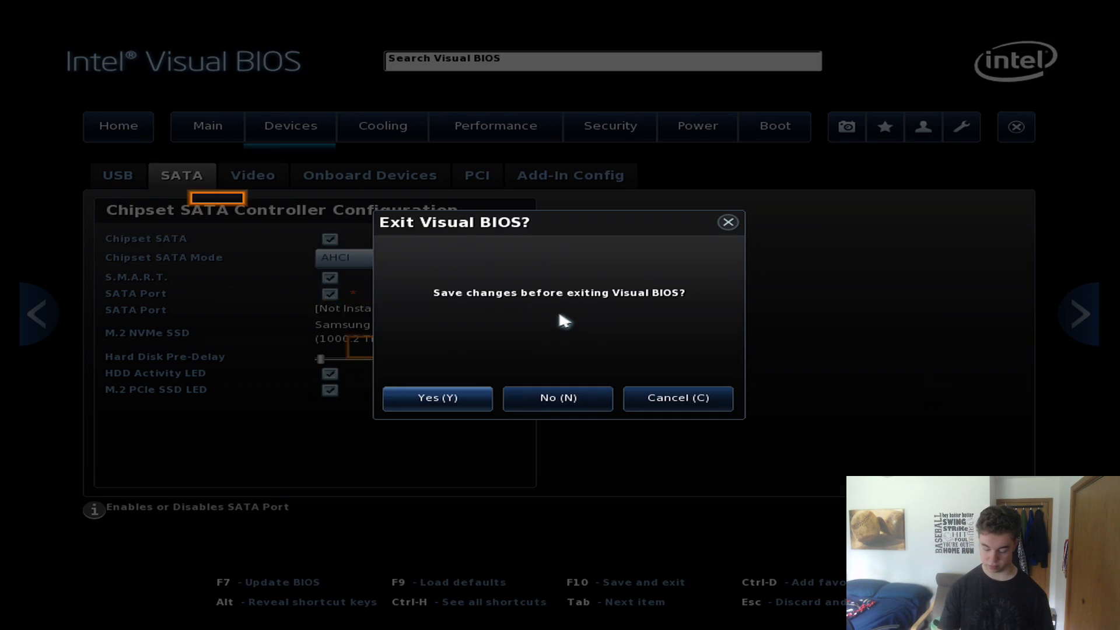
key("Return")
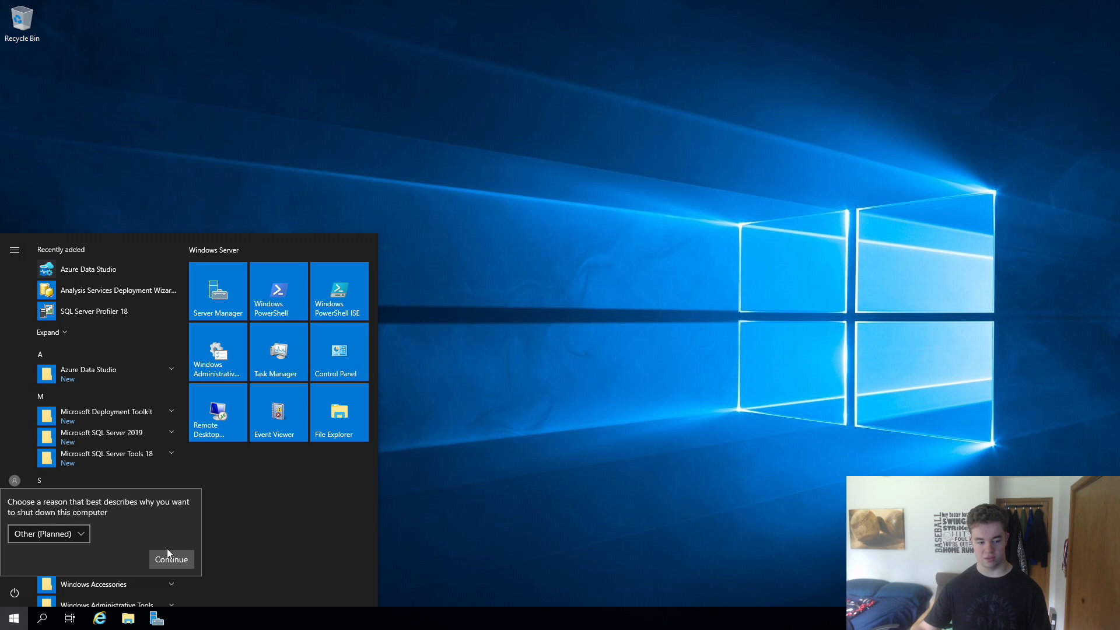
Confirm the Windows Server shutdown prompt with the reason Other (Planned) and boot from the SanDisk Extreme Pro USB drive
left_click(168, 551)
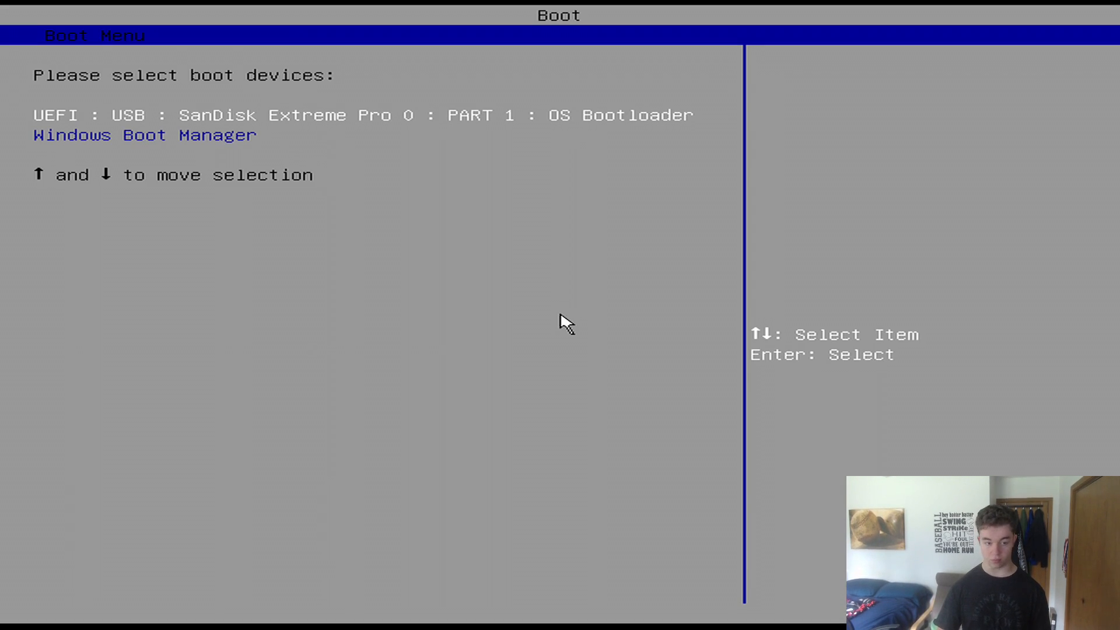
key("Return")
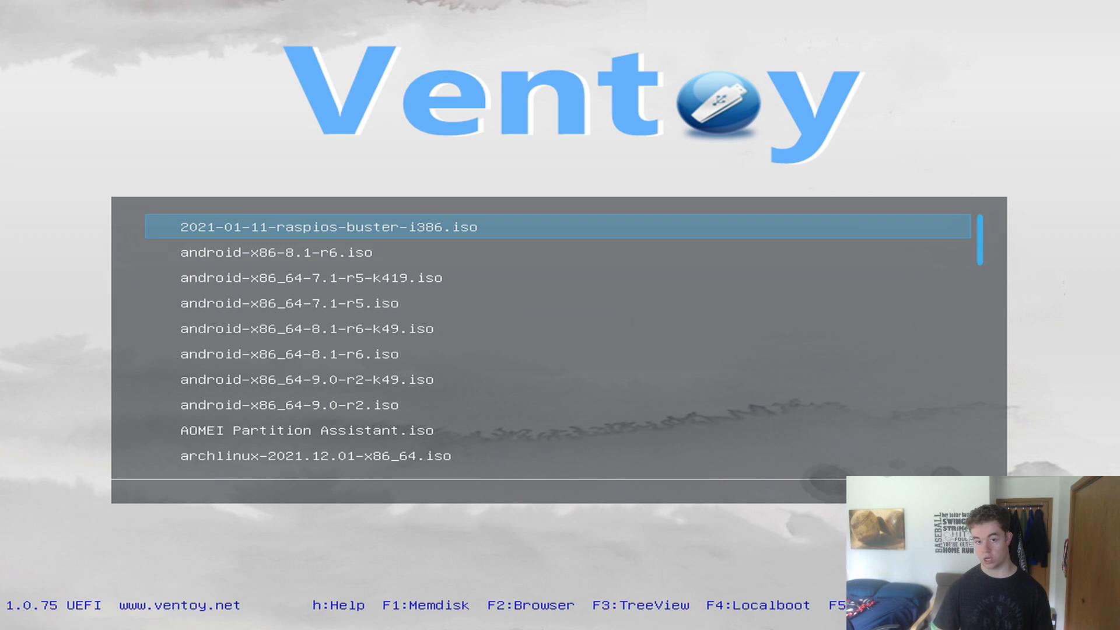
Boot the debian-10-netinst.iso image from the Ventoy image list
key("Down")
key("Down")
key("Down")
key("Down")
key("Down")
key("Down")
key("Down")
key("Down")
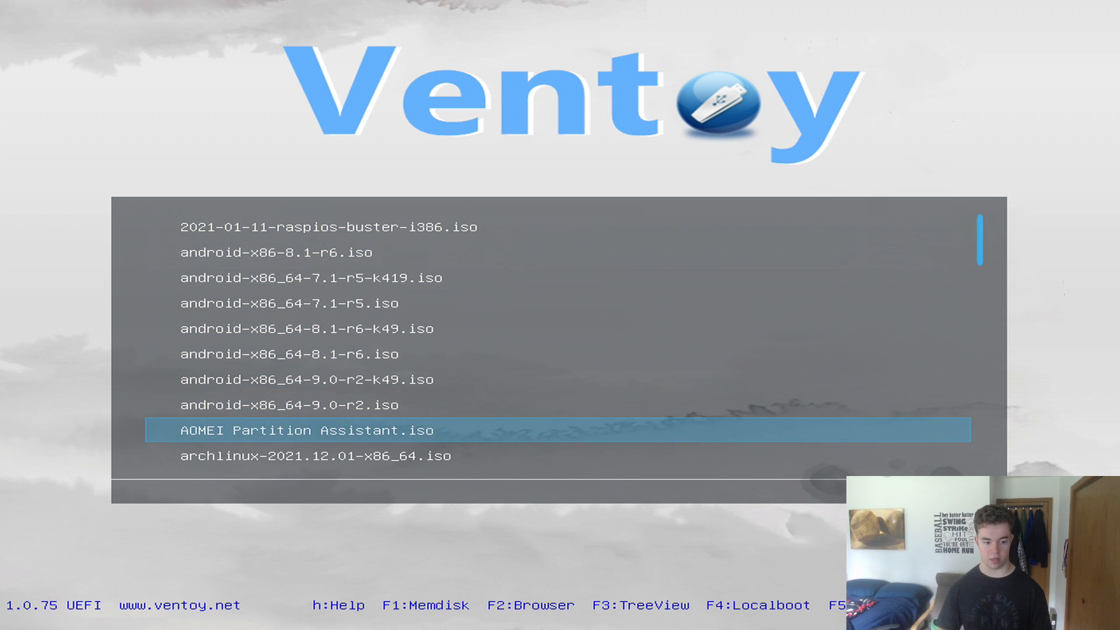
key("Down")
key("Down")
key("Down")
key("Down")
key("Down")
key("Down")
key("Down")
key("Down")
key("Down")
key("Down")
key("Down")
key("Down")
key("Up")
key("Up")
key("Up")
key("Up")
key("Up")
key("Up")
key("Up")
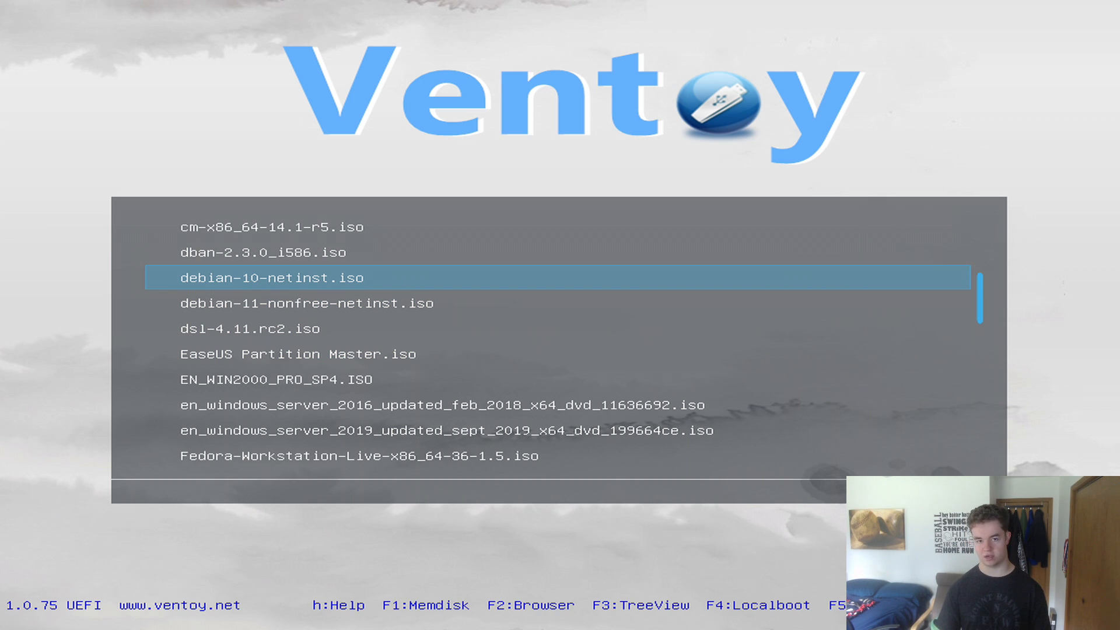
key("Return")
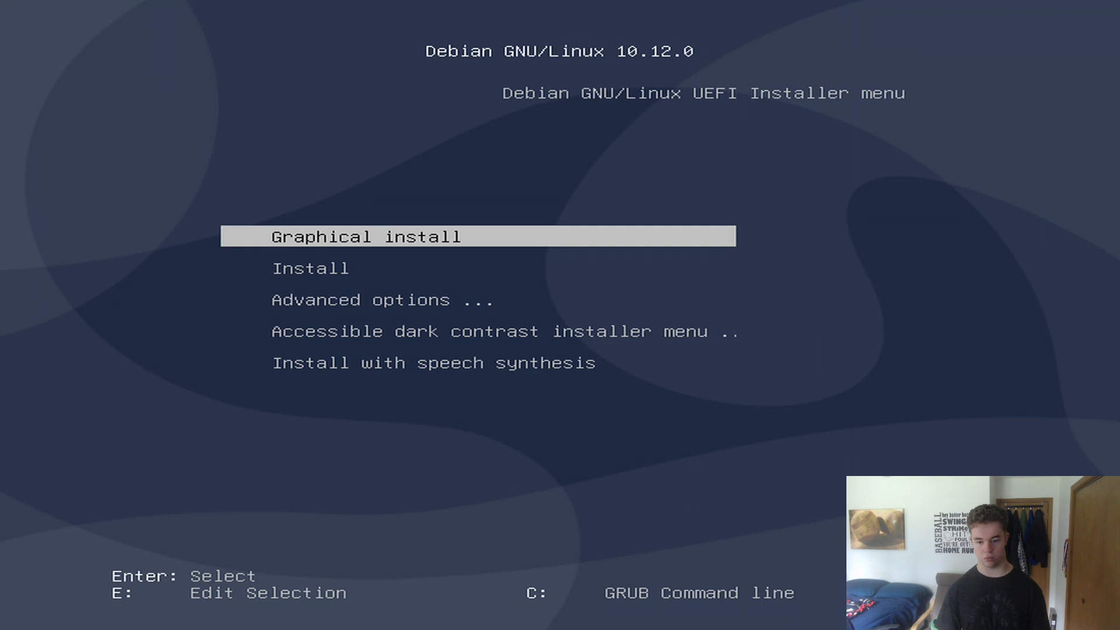
Start the non-graphical Install from the Debian UEFI installer menu
key("Down")
key("Up")
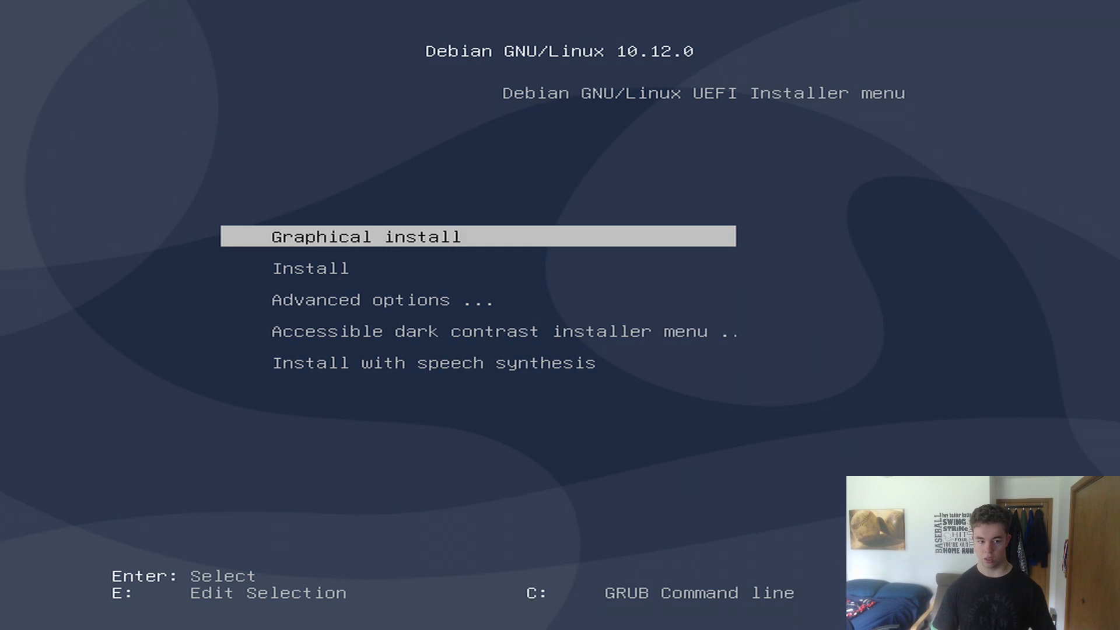
key("Down")
key("Return")
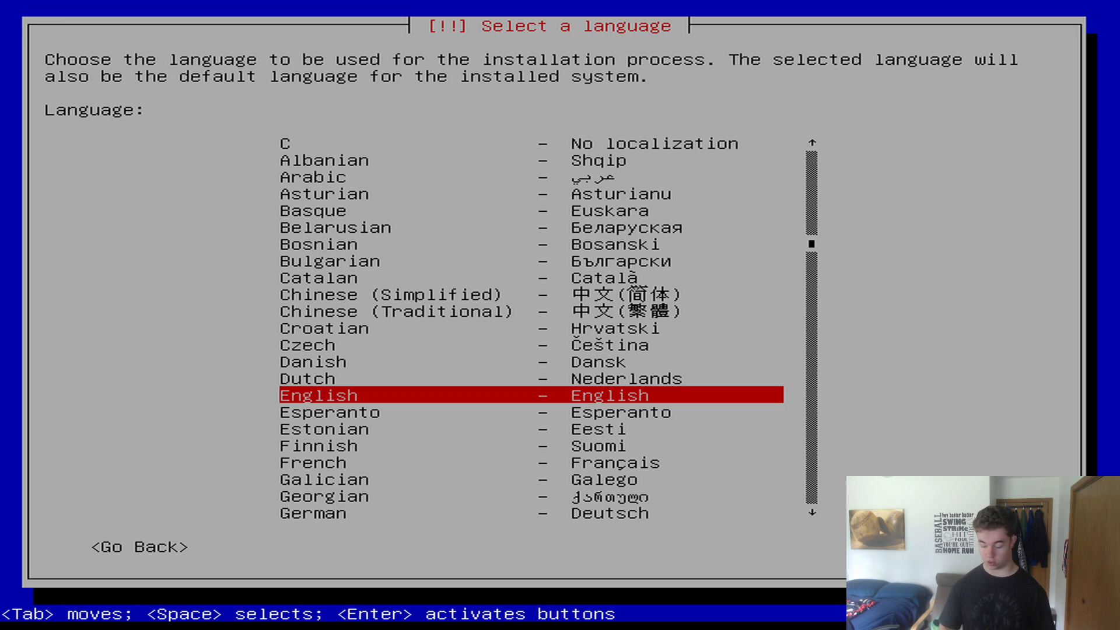
Choose English as the installation language and United States as the location
key("Return")
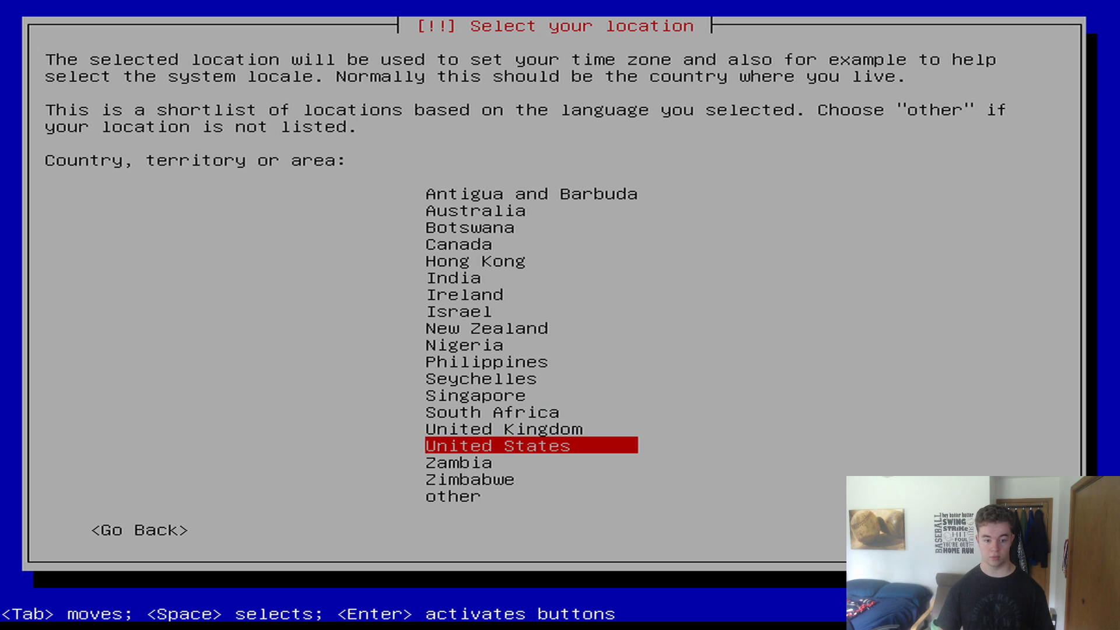
key("Return")
key("Return")
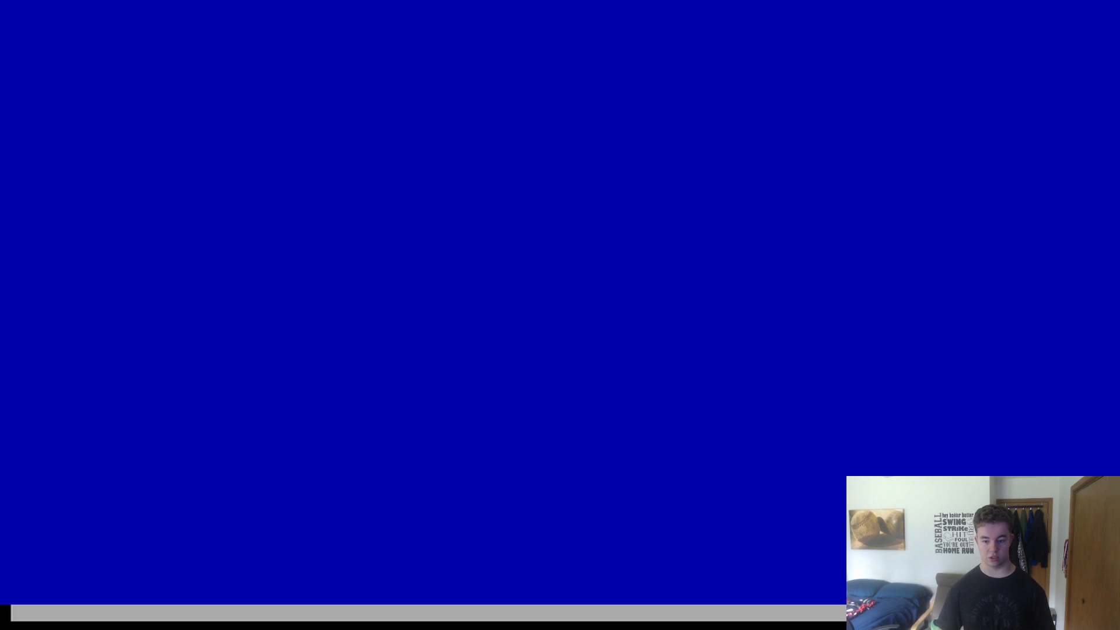
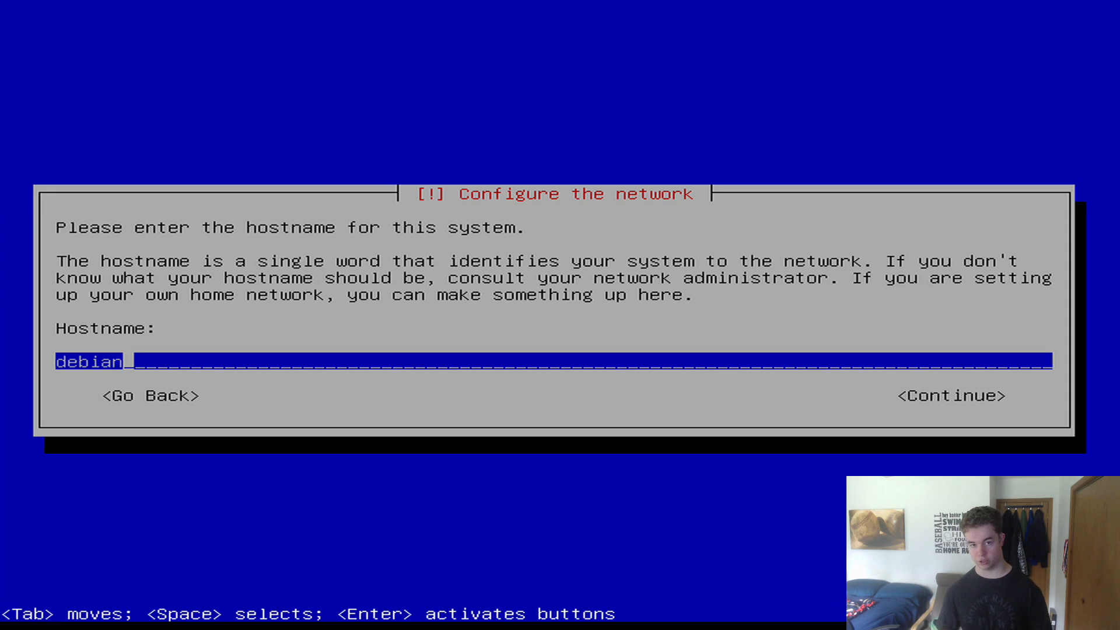
Replace the default hostname with enterprise and leave the domain name empty
type("-")
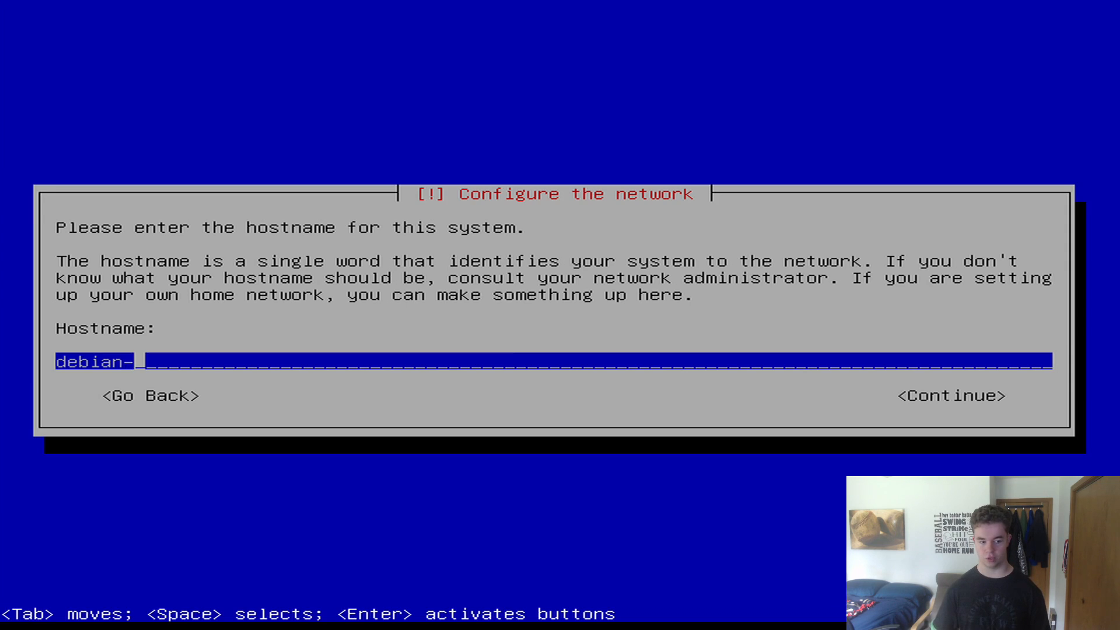
key("BackSpace")
key("BackSpace")
key("BackSpace")
key("BackSpace")
key("BackSpace")
key("BackSpace")
key("BackSpace")
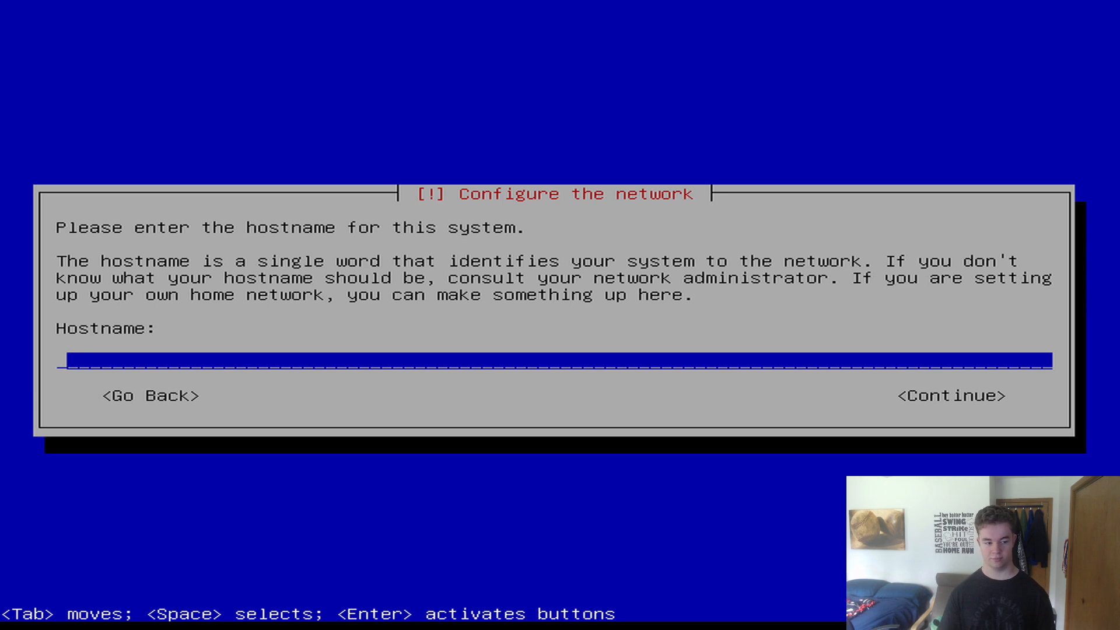
type("enterprise")
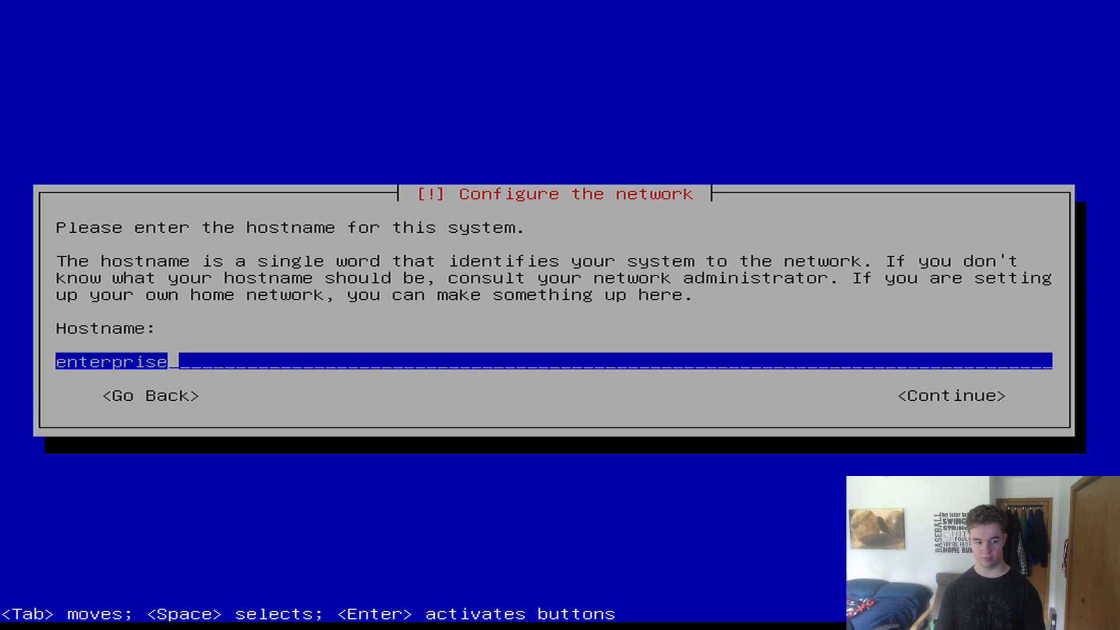
key("Return")
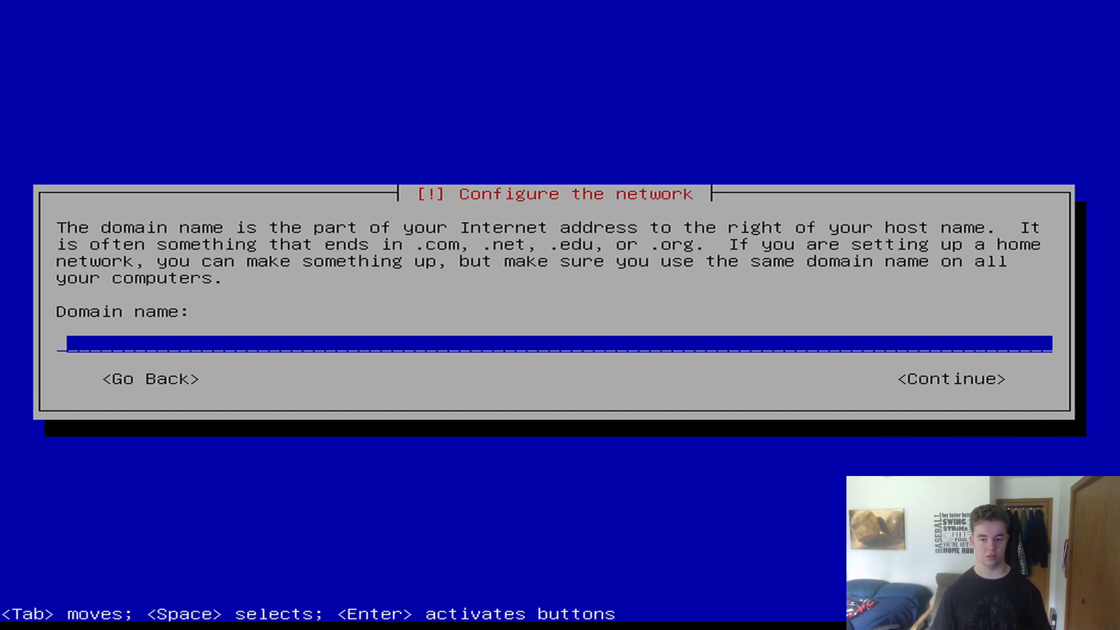
key("Return")
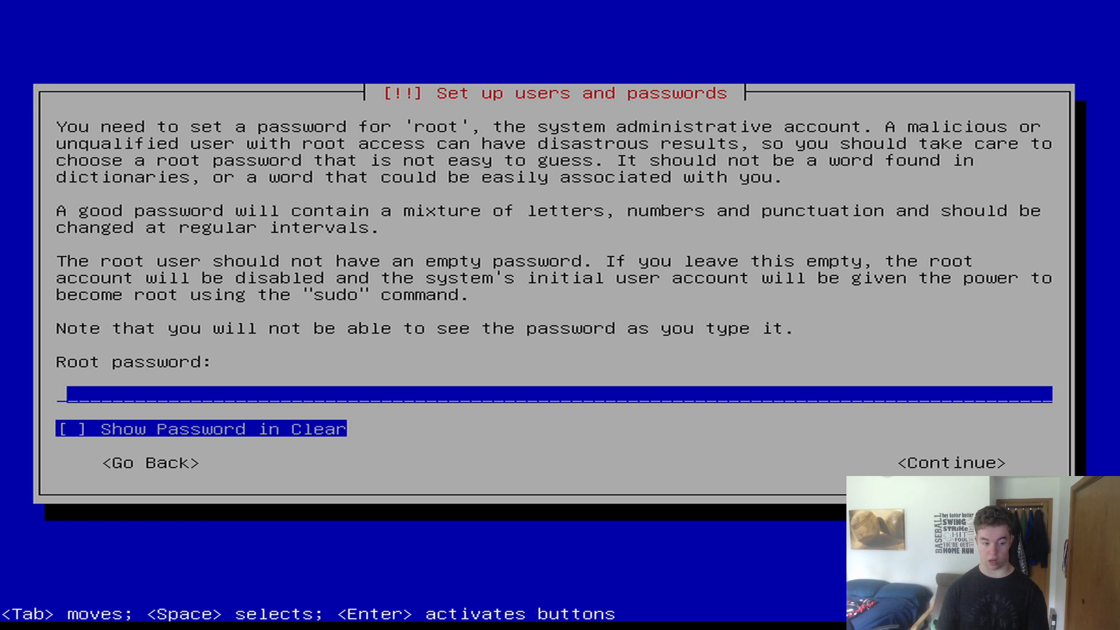
Enter the root password and re-enter it for verification
type("********")
key("Return")
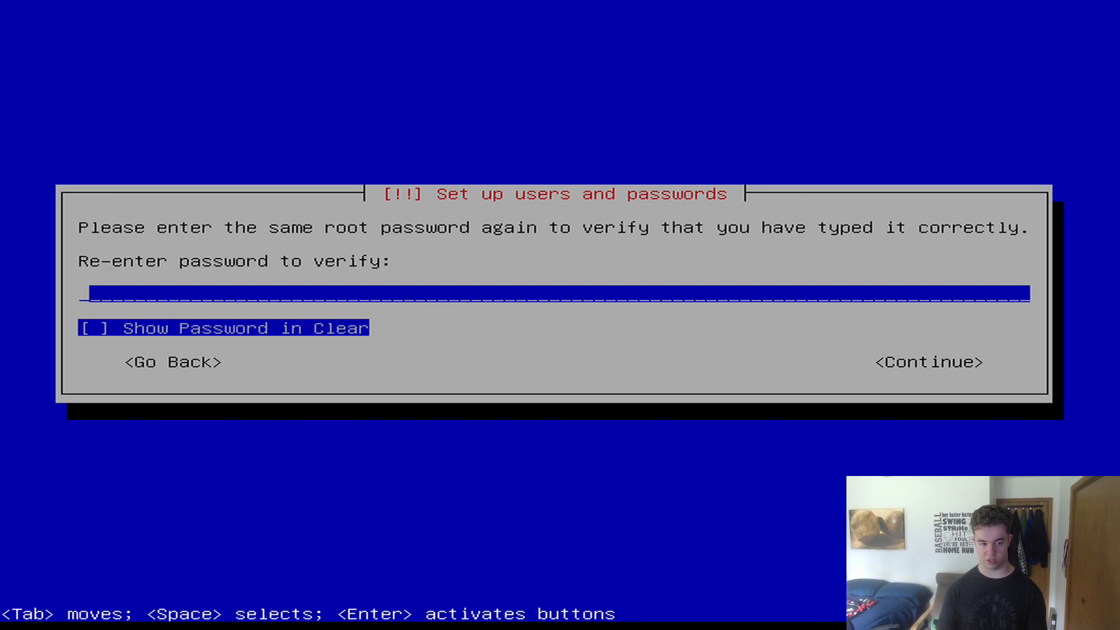
type("********")
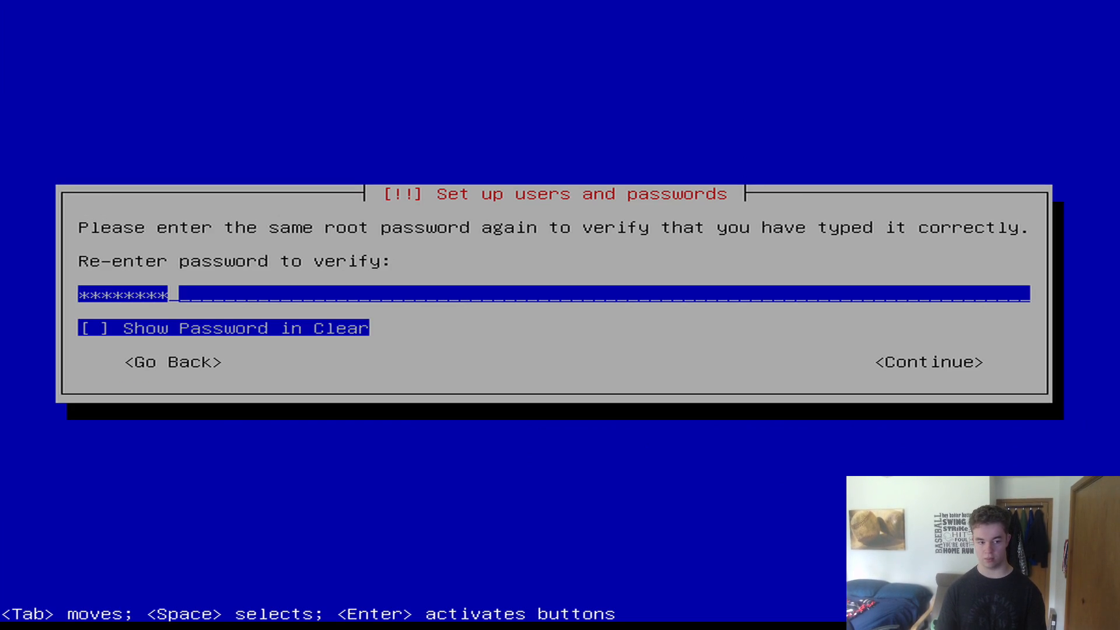
key("Return")
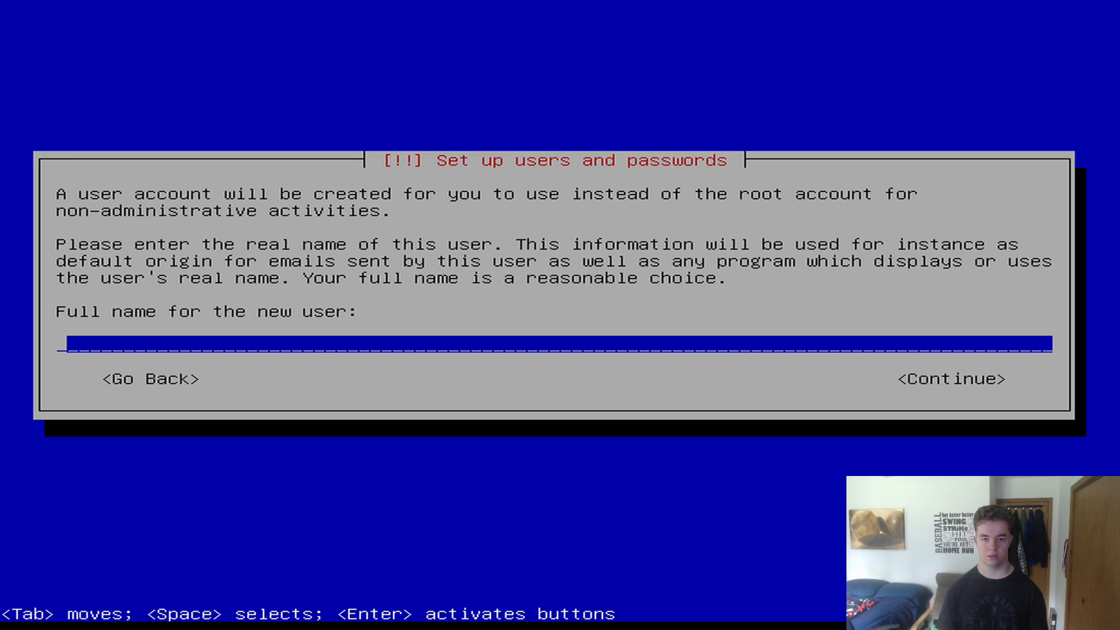
Enter the new user's full name and accept the suggested account username
type("joseph")
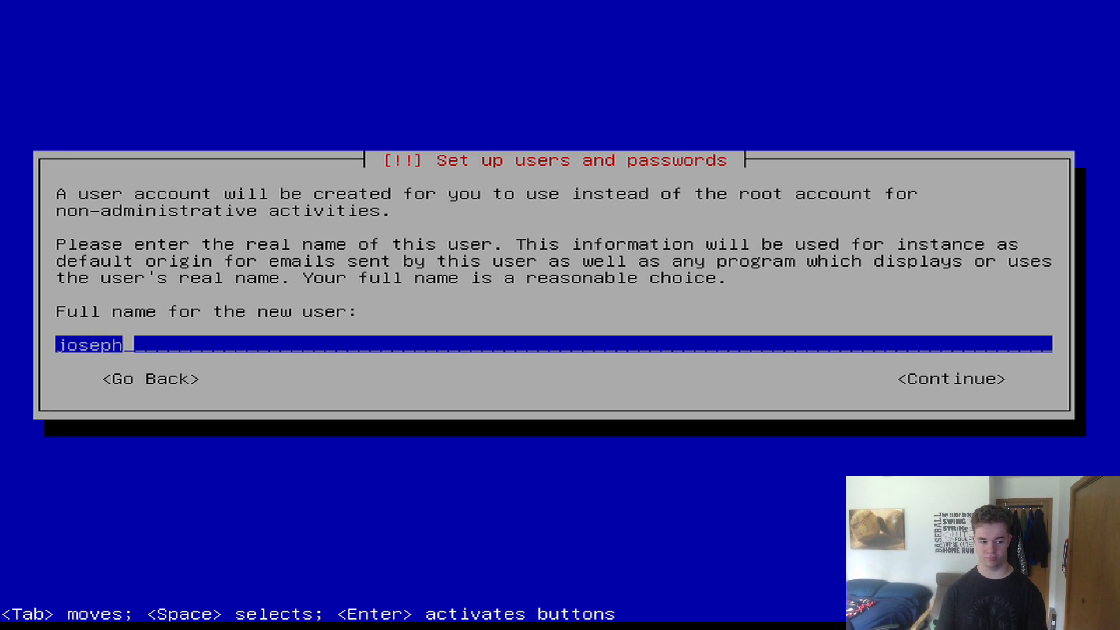
key("Return")
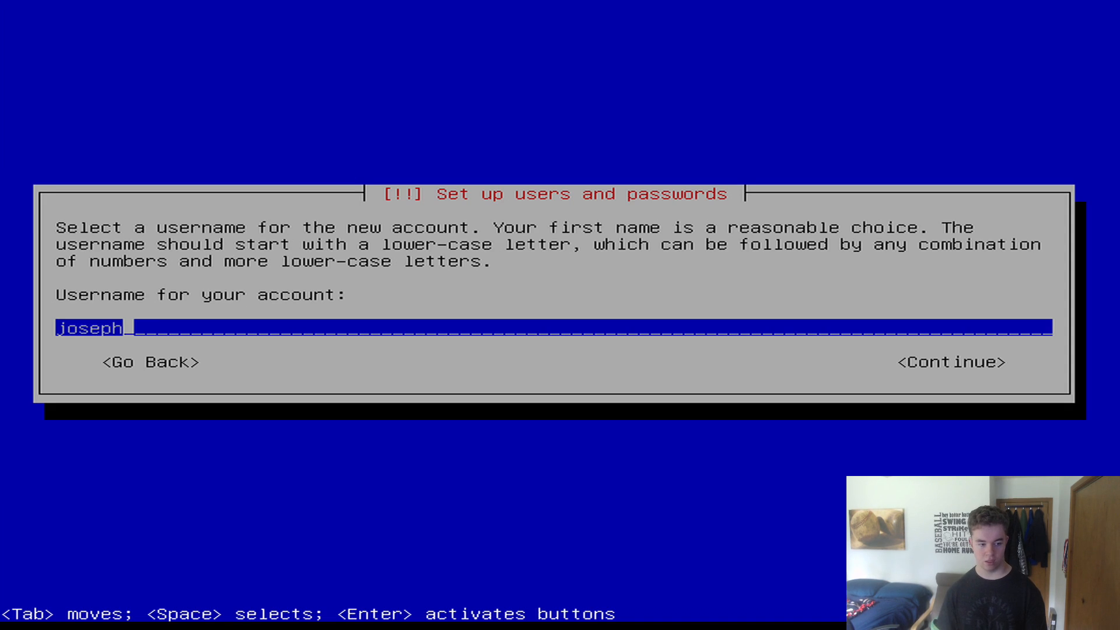
key("Return")
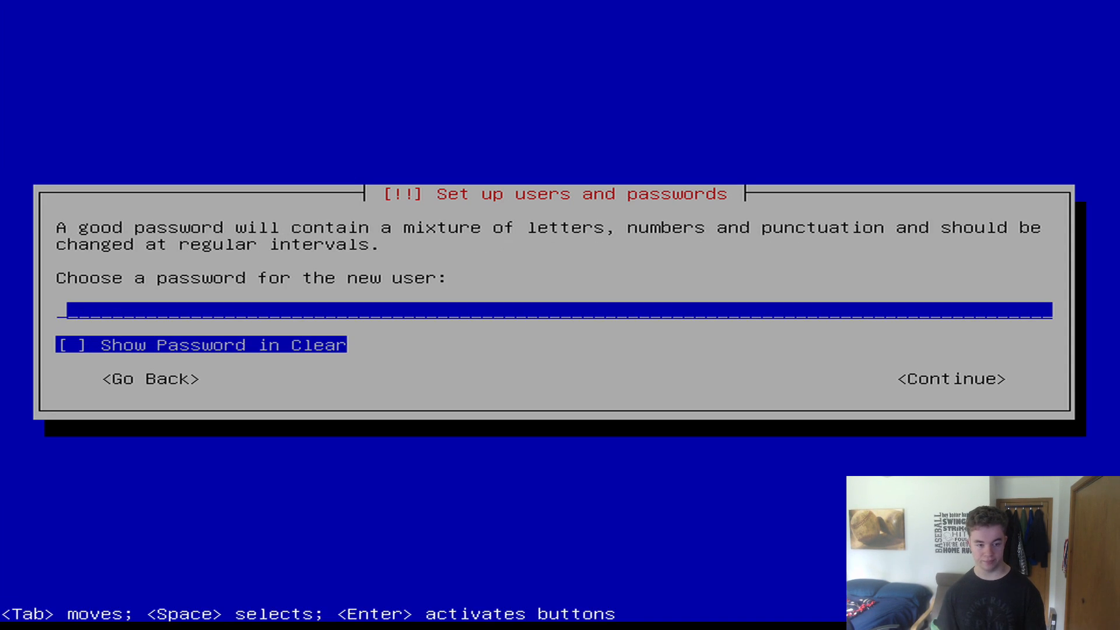
Enter and verify the new user's password, and choose the time zone
type("********")
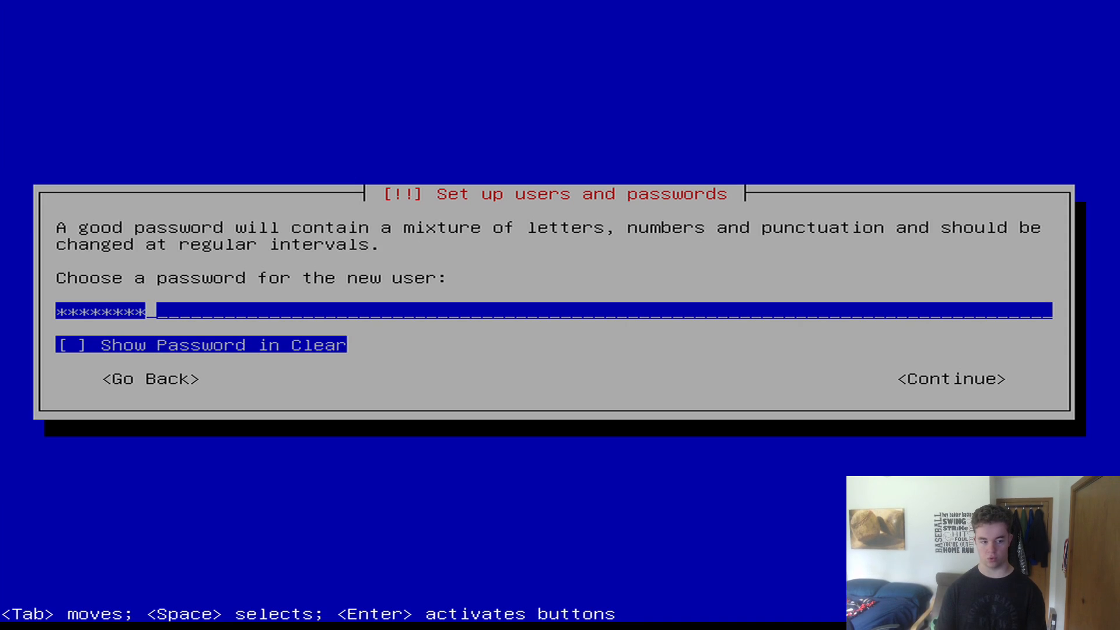
key("Return")
type("********")
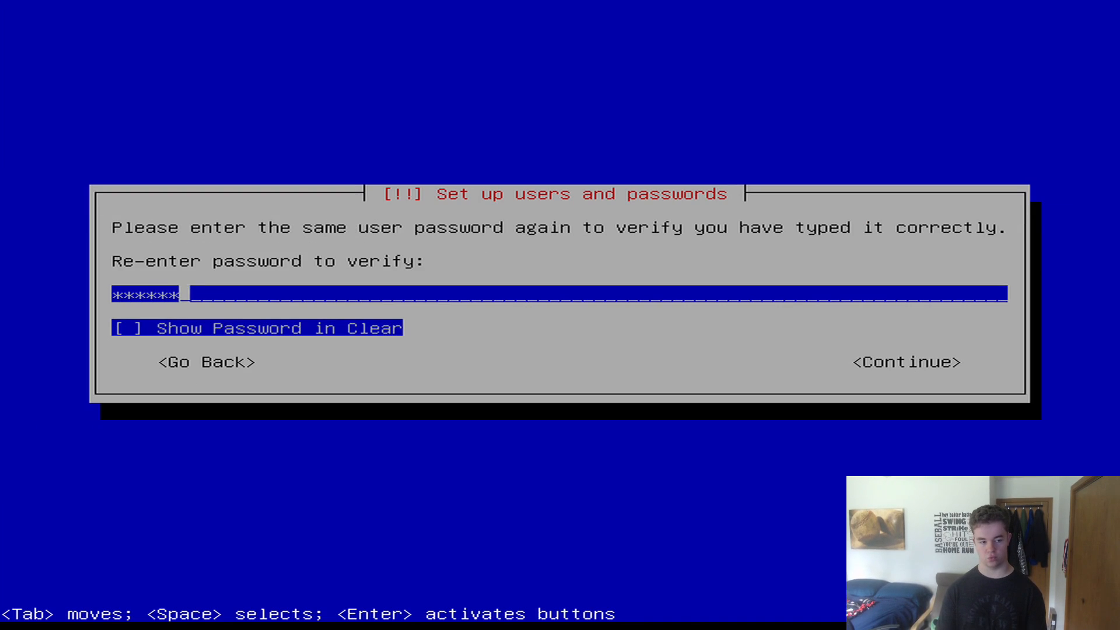
key("Return")
key("Down")
key("Return")
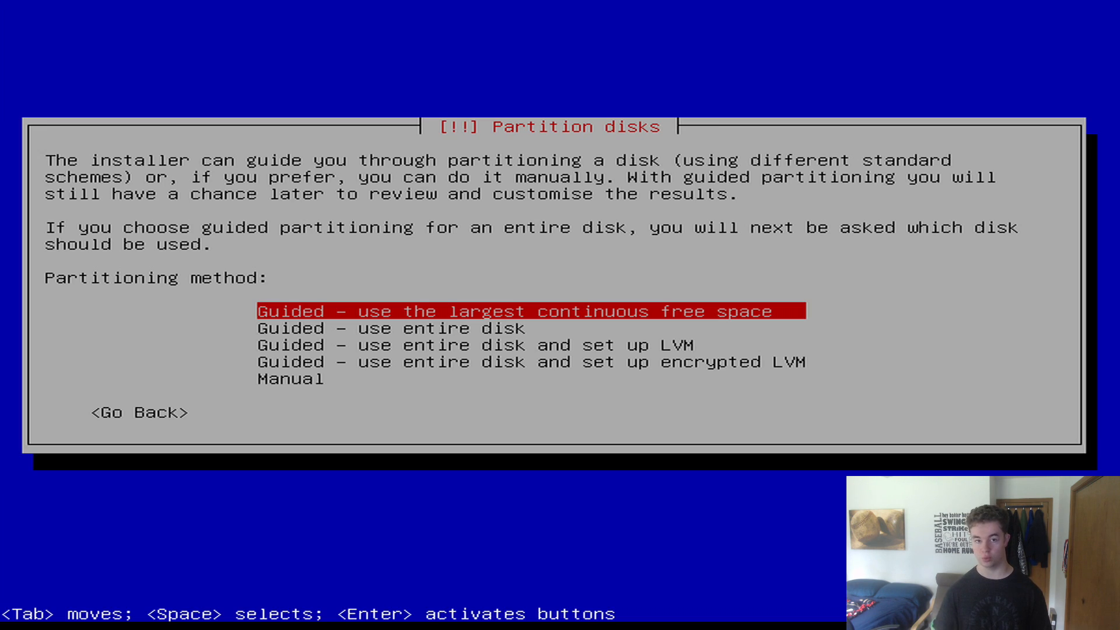
Choose Manual as the disk partitioning method
key("Down")
key("Down")
key("Down")
key("Down")
key("Return")
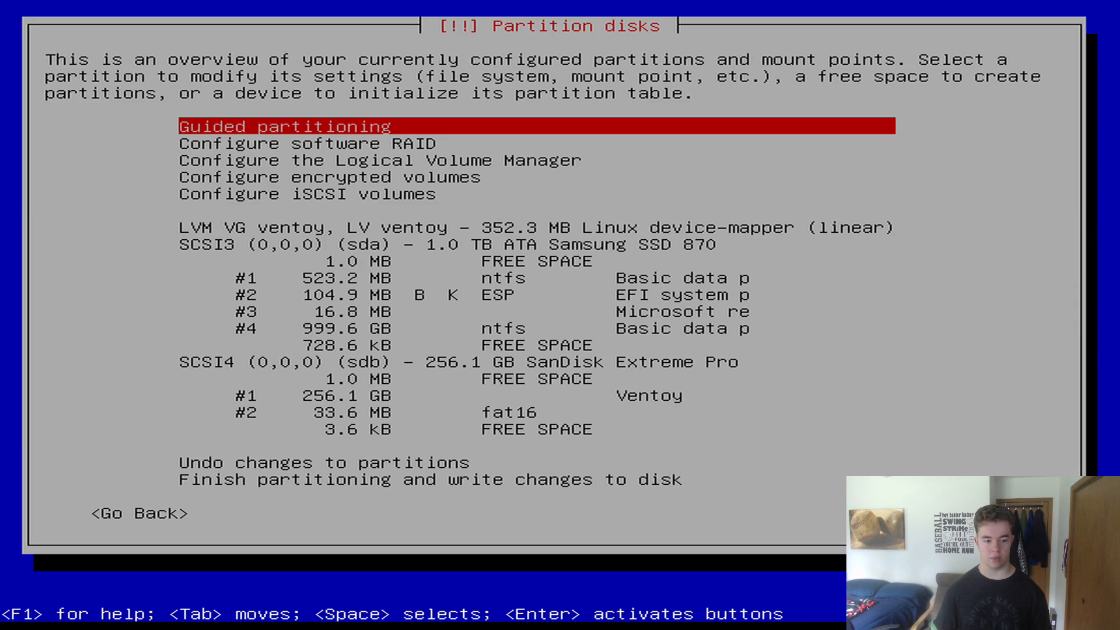
Examine the existing partitions on the Samsung SSD 870 and the SanDisk Extreme Pro in the partition overview
key("Down")
key("Down")
key("Down")
key("Down")
key("Down")
key("Down")
key("Down")
key("Down")
key("Down")
key("Down")
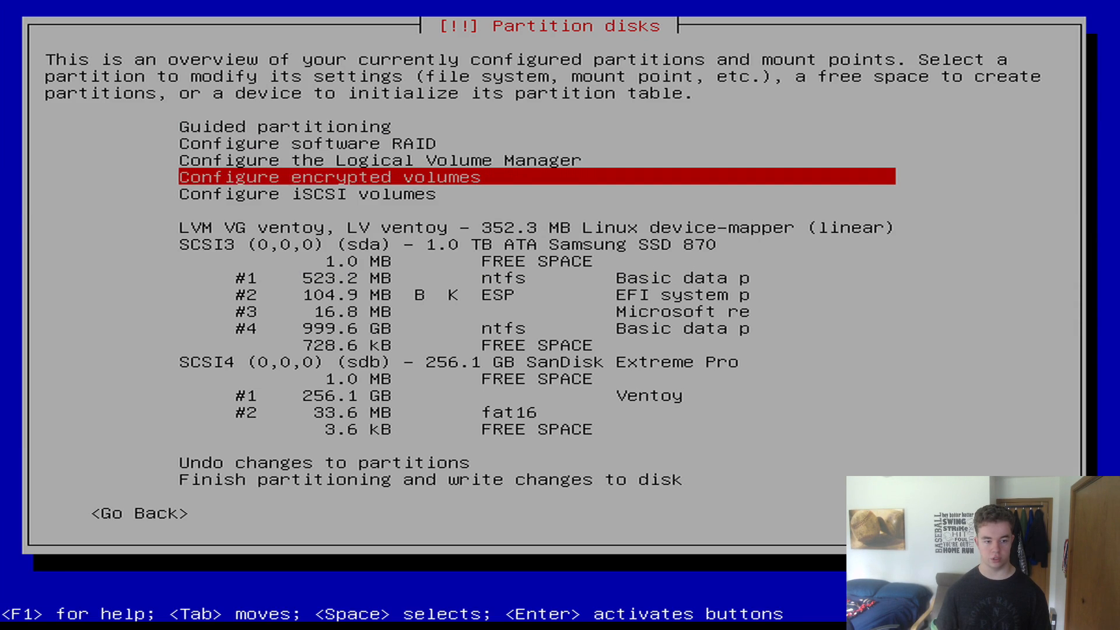
key("Down")
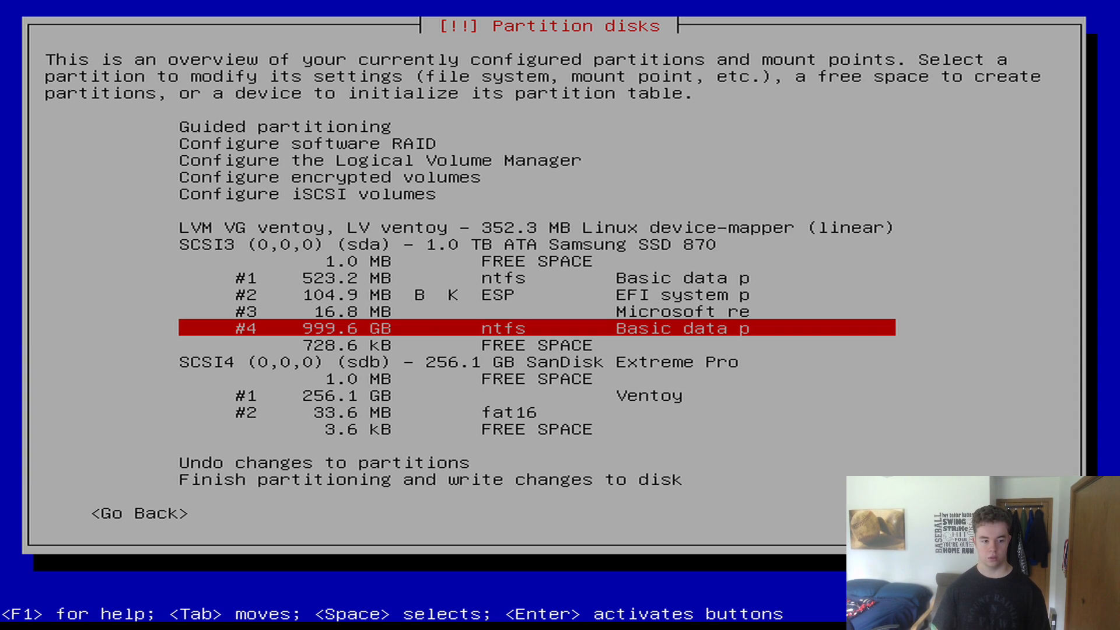
key("Up")
key("Up")
key("Up")
key("Up")
key("Up")
key("Up")
key("Down")
key("Down")
key("Down")
key("Down")
key("Down")
key("Down")
key("Down")
key("Down")
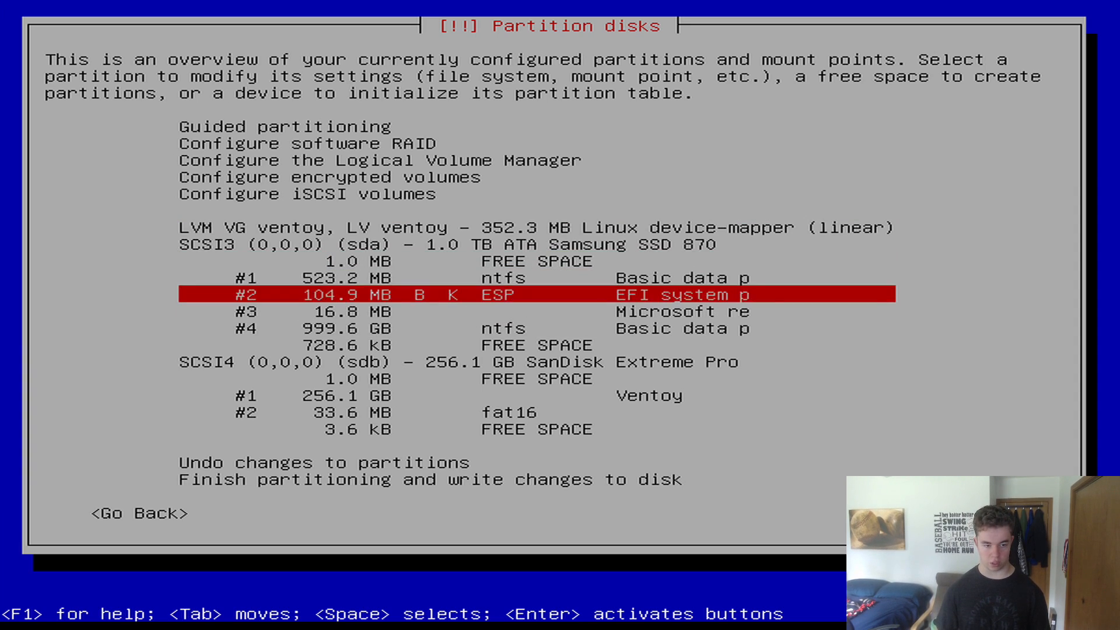
key("Down")
key("Down")
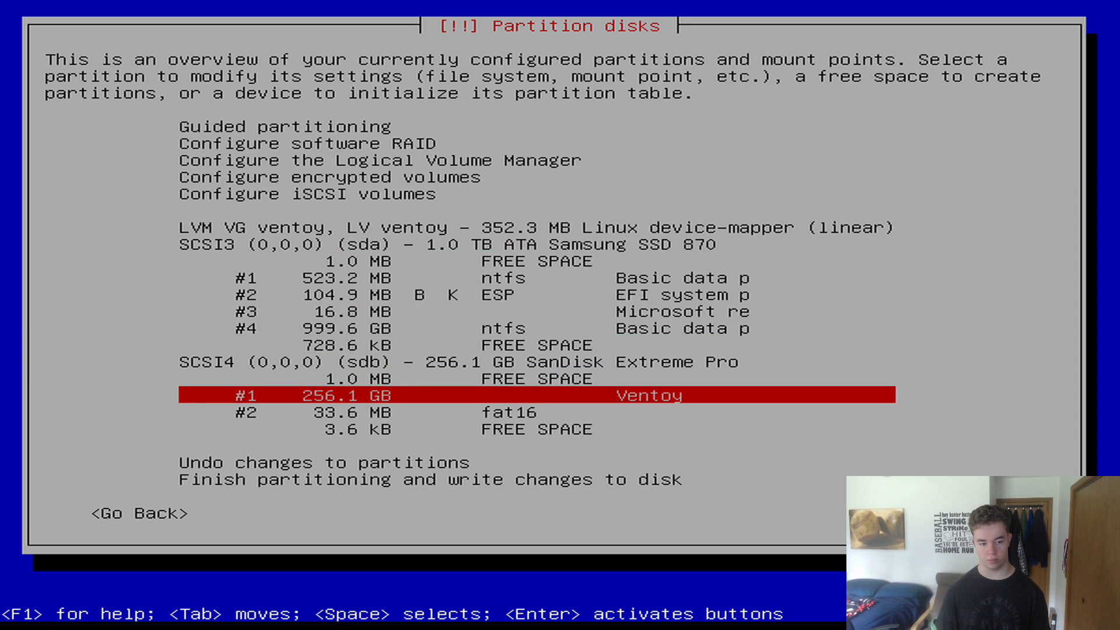
Start resizing NTFS partition #4 on the Samsung SSD (sda) and agree to write previous changes to disk
key("Up")
key("Up")
key("Up")
key("Up")
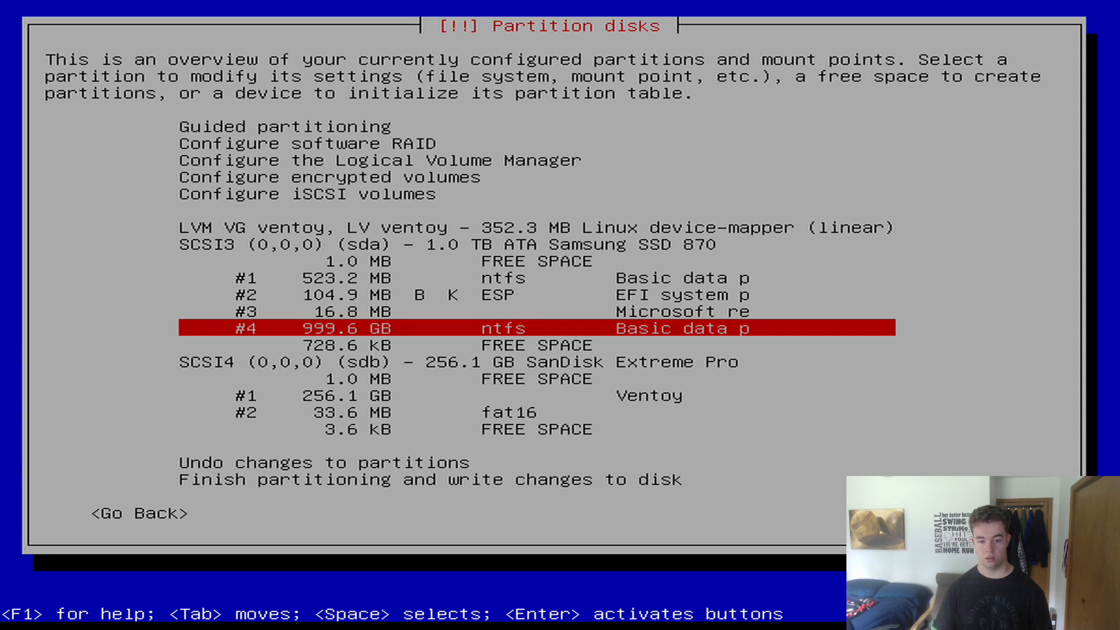
key("Return")
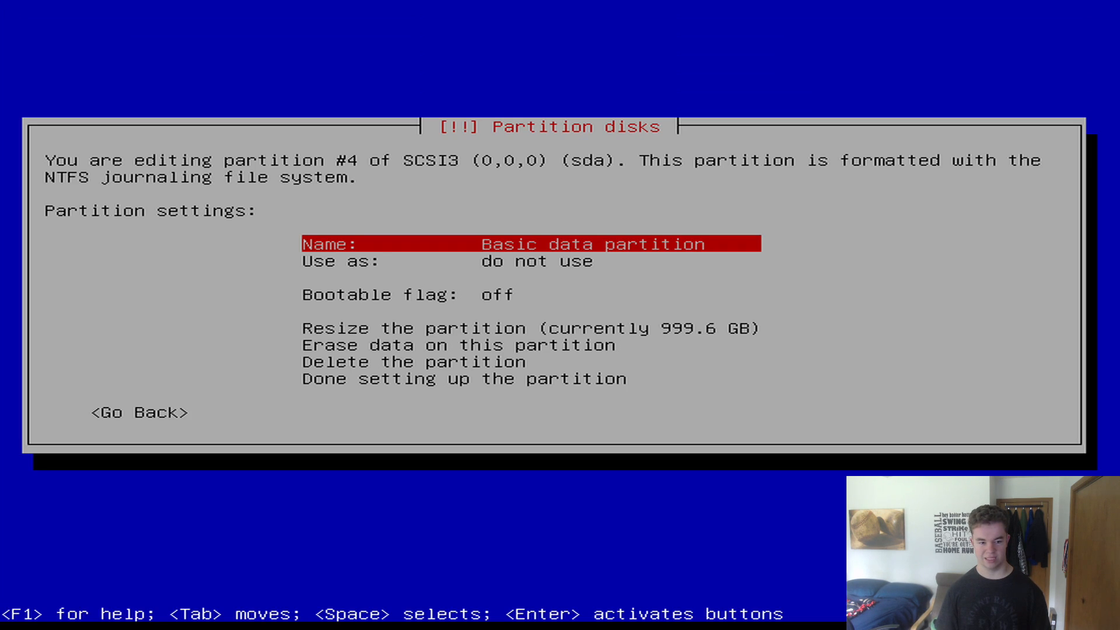
key("Down")
key("Down")
key("Down")
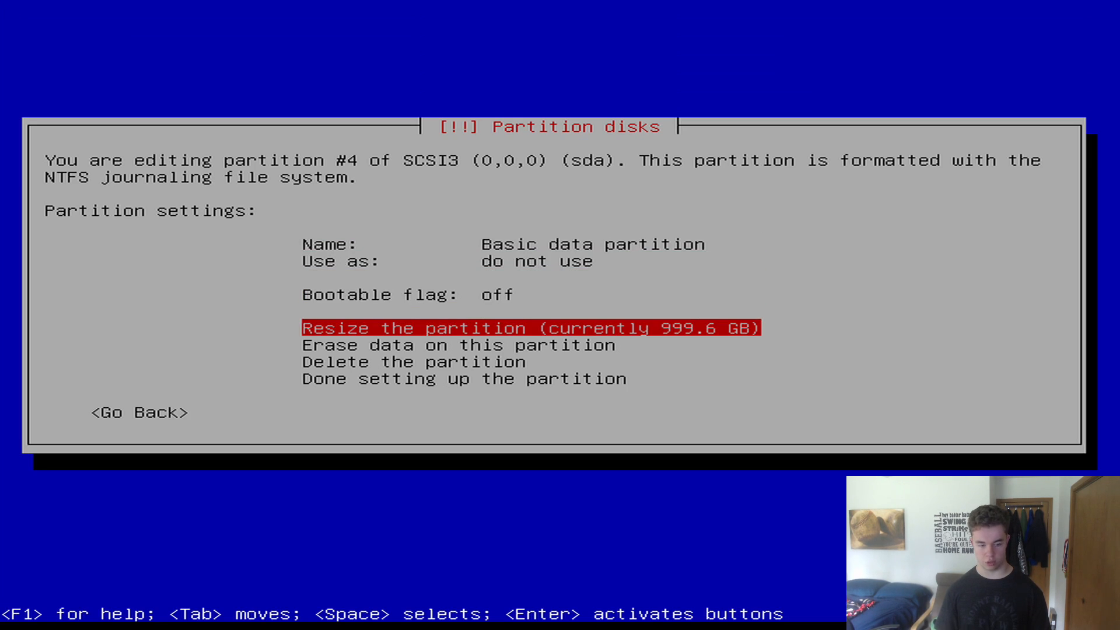
key("Return")
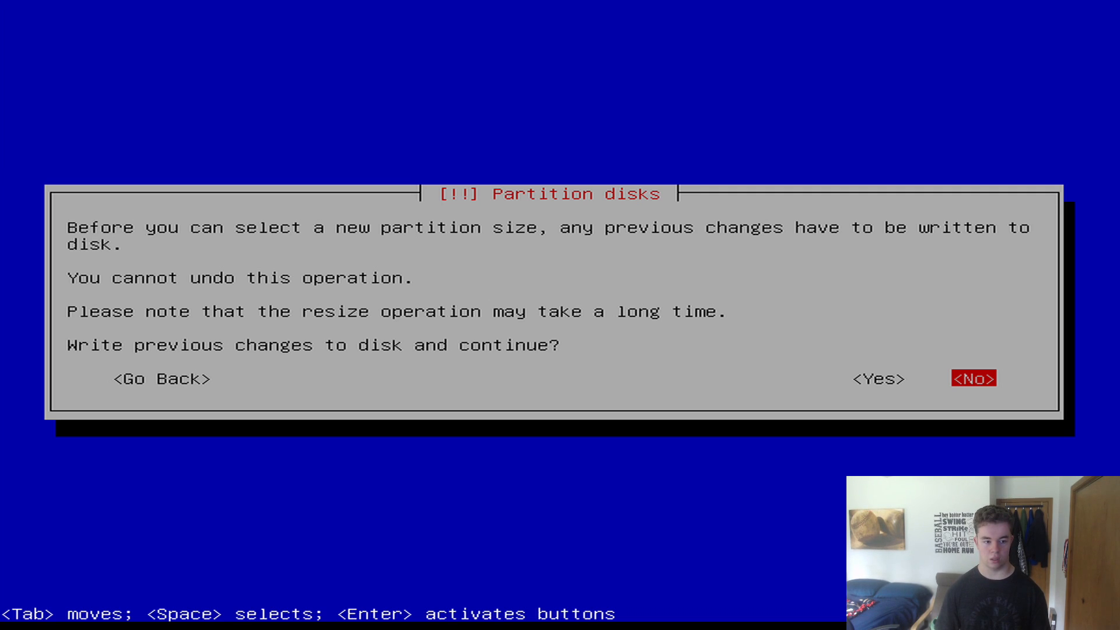
key("Left")
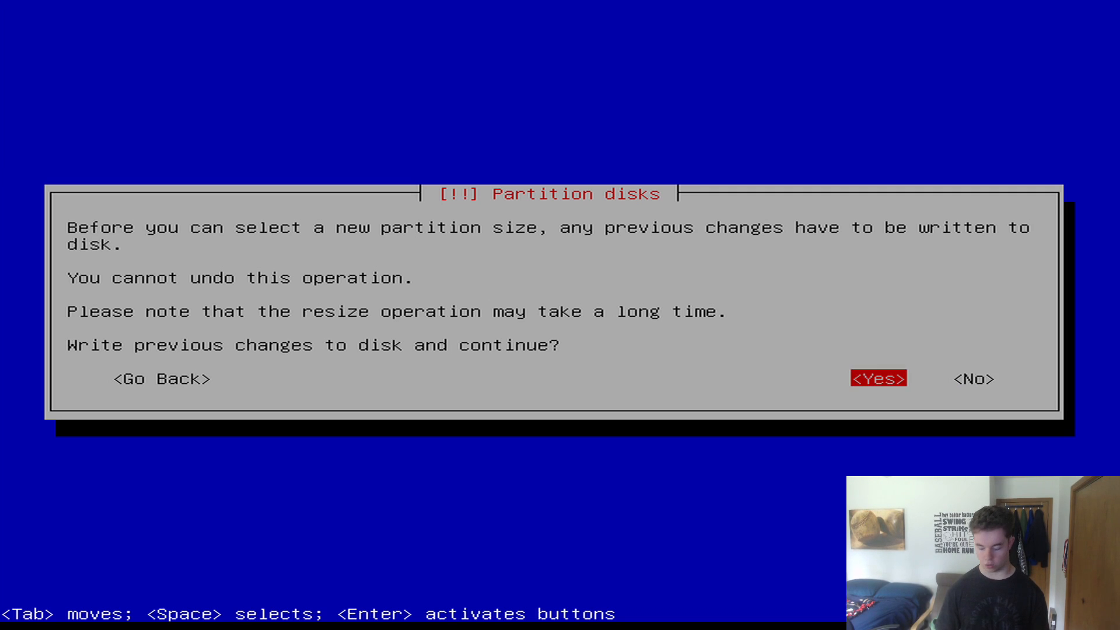
key("Return")
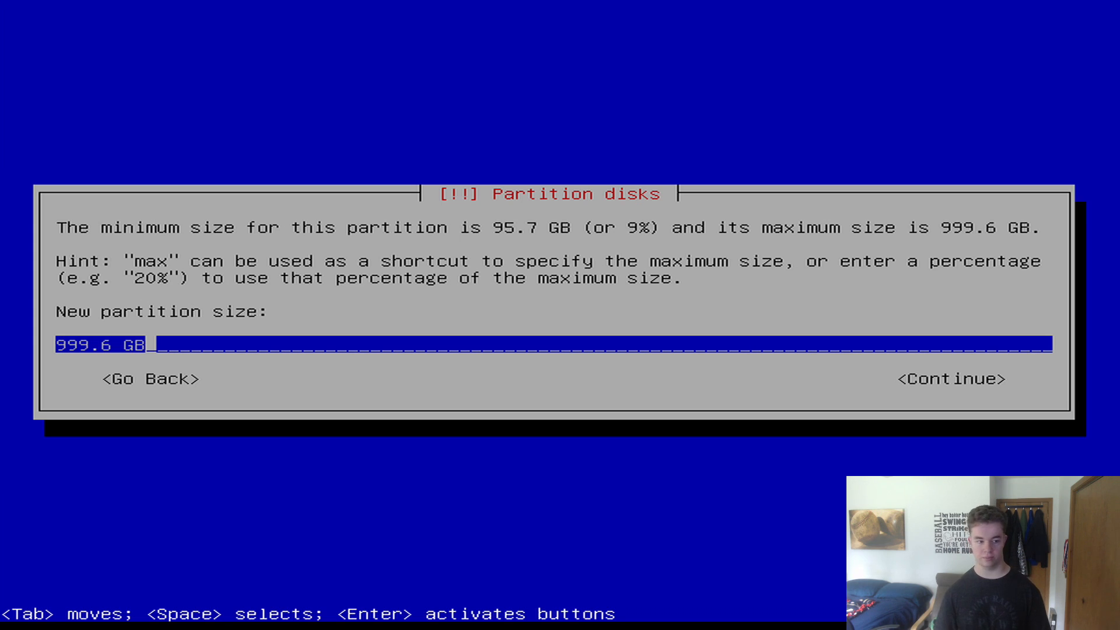
Set the new size of NTFS partition #4 to 899.6 GB and apply the resize
key("Left")
key("Left")
key("Left")
key("Left")
key("Left")
key("Left")
key("Left")
key("Left")
key("Right")
key("Right")
key("Right")
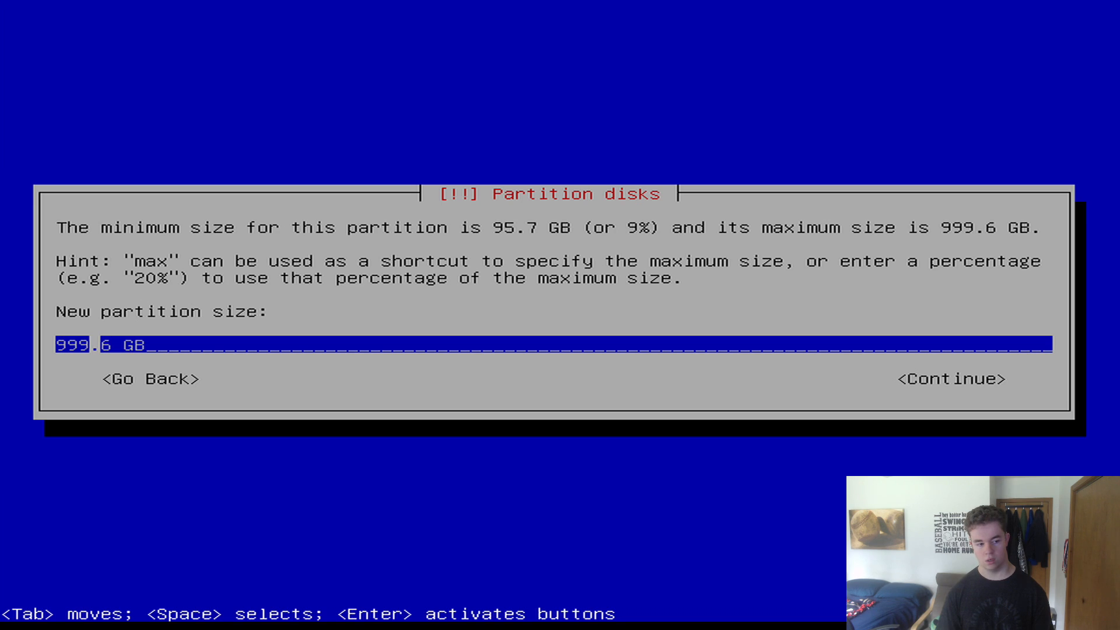
key("Left")
key("Left")
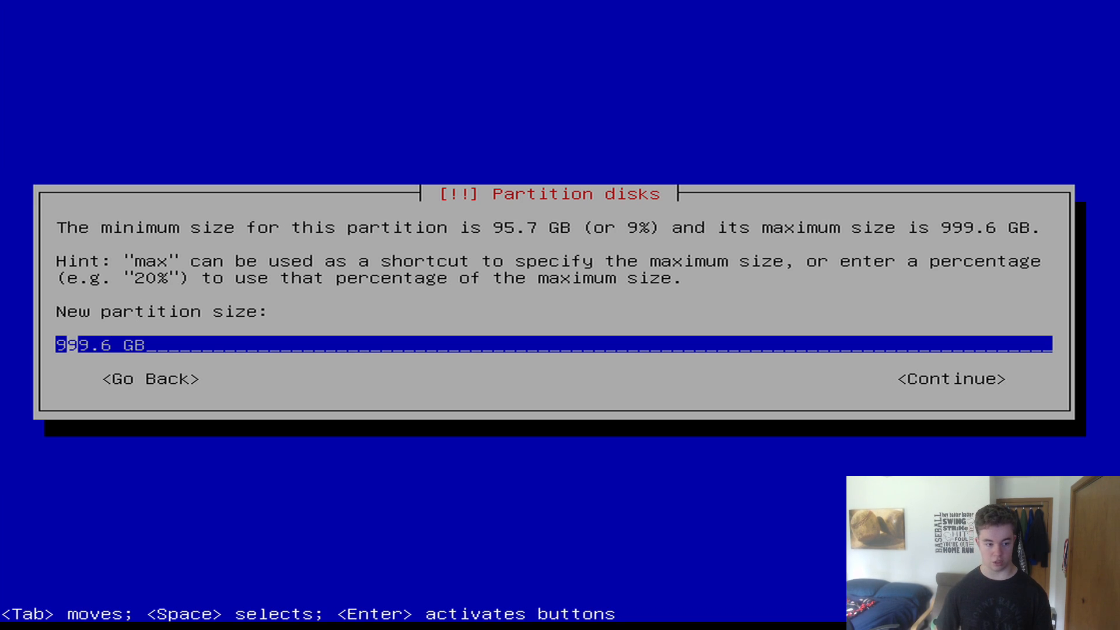
key("BackSpace")
type("8")
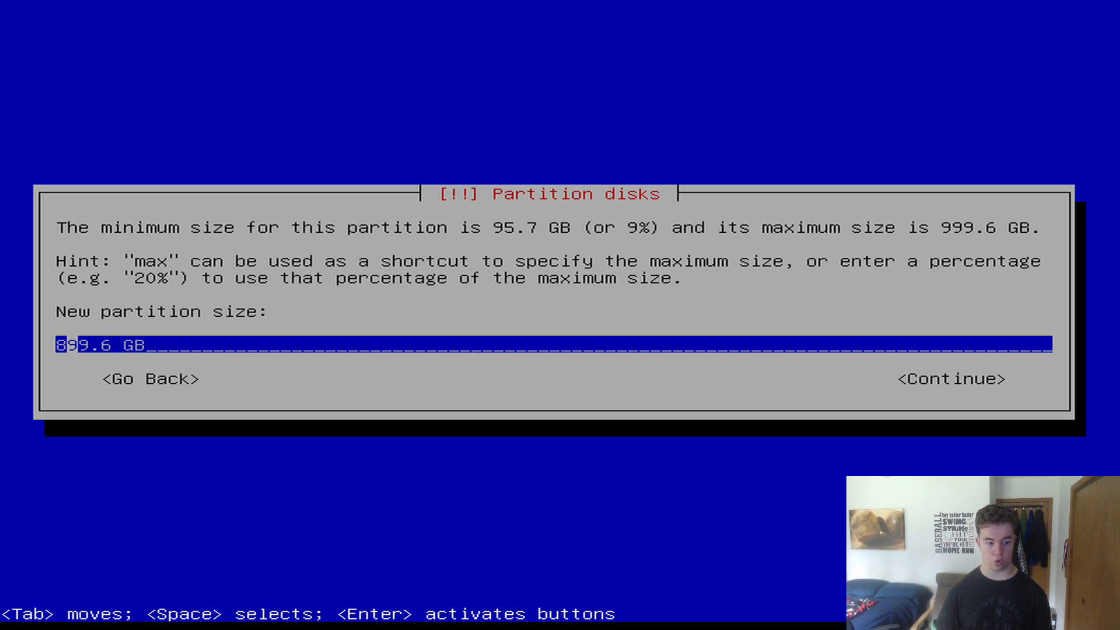
key("Return")
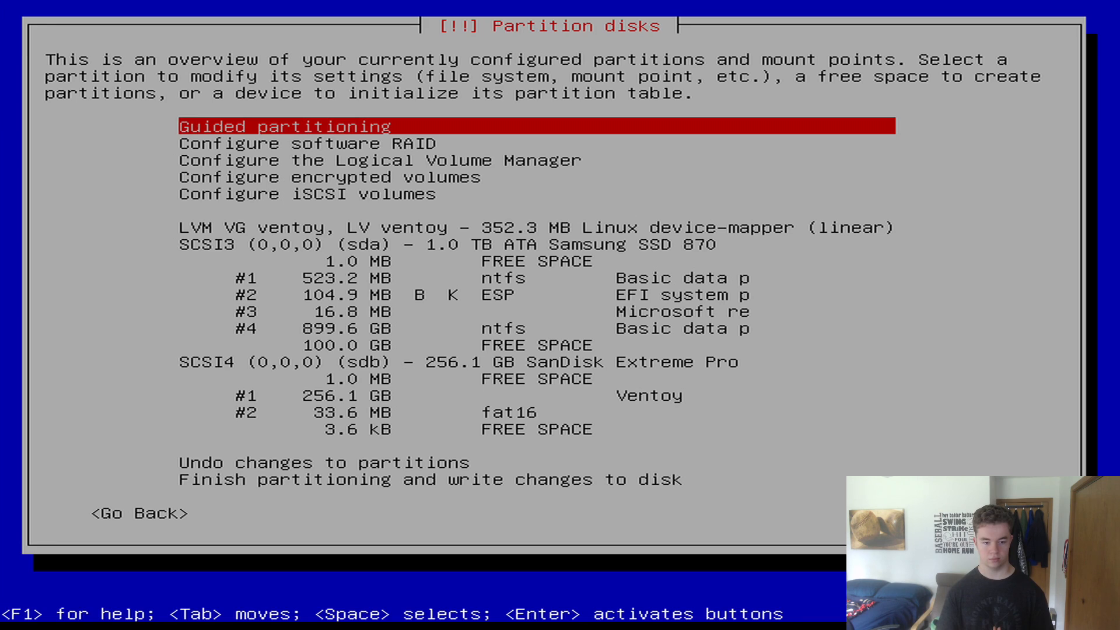
Choose to create a new partition in the 100.0 GB free space after partition #4 on the Samsung SSD
key("Down")
key("Down")
key("Down")
key("Down")
key("Down")
key("Down")
key("Down")
key("Down")
key("Down")
key("Down")
key("Down")
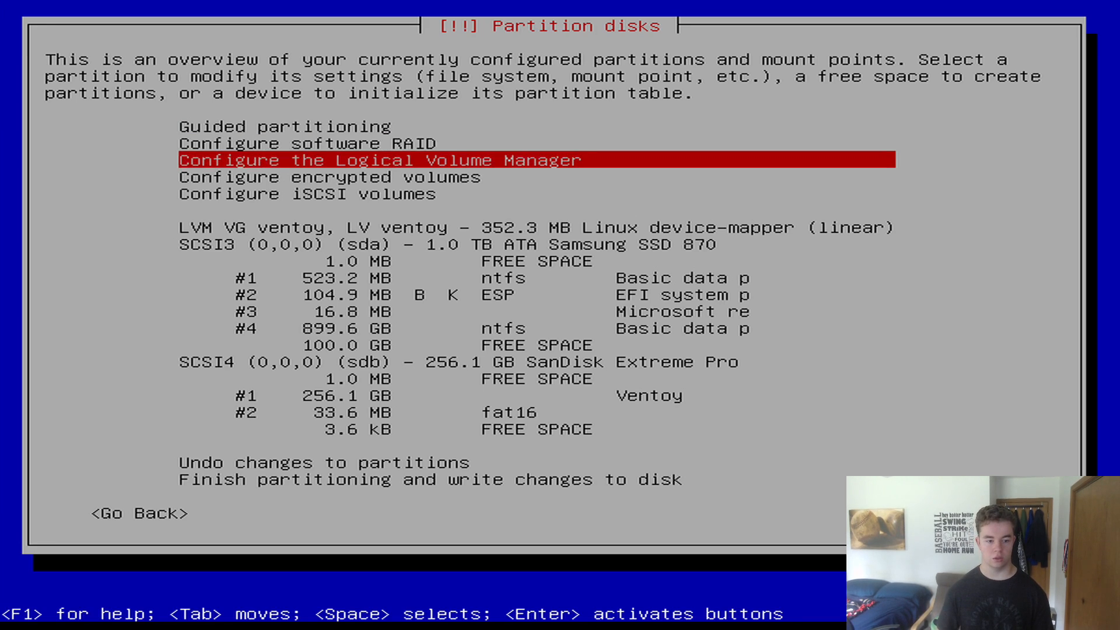
key("Down")
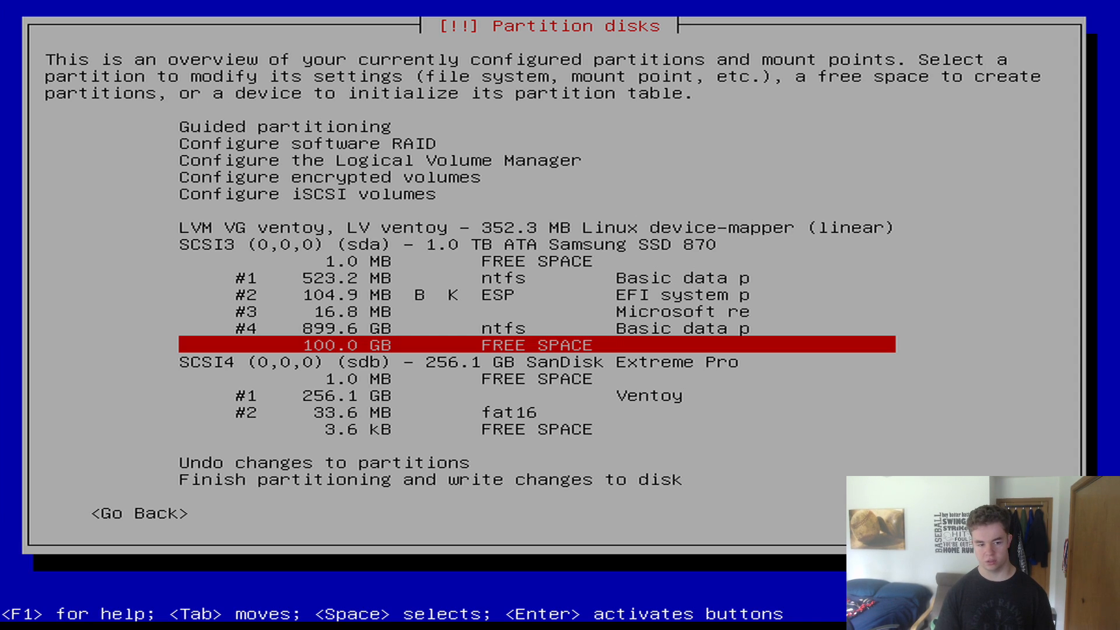
key("Up")
key("Up")
key("Up")
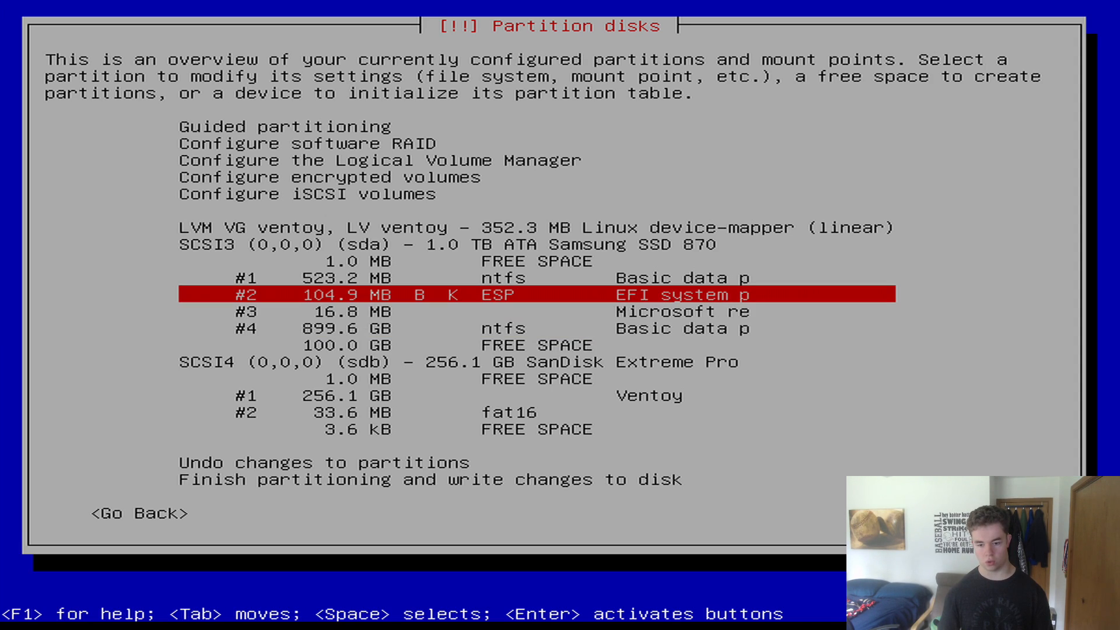
key("Down")
key("Down")
key("Down")
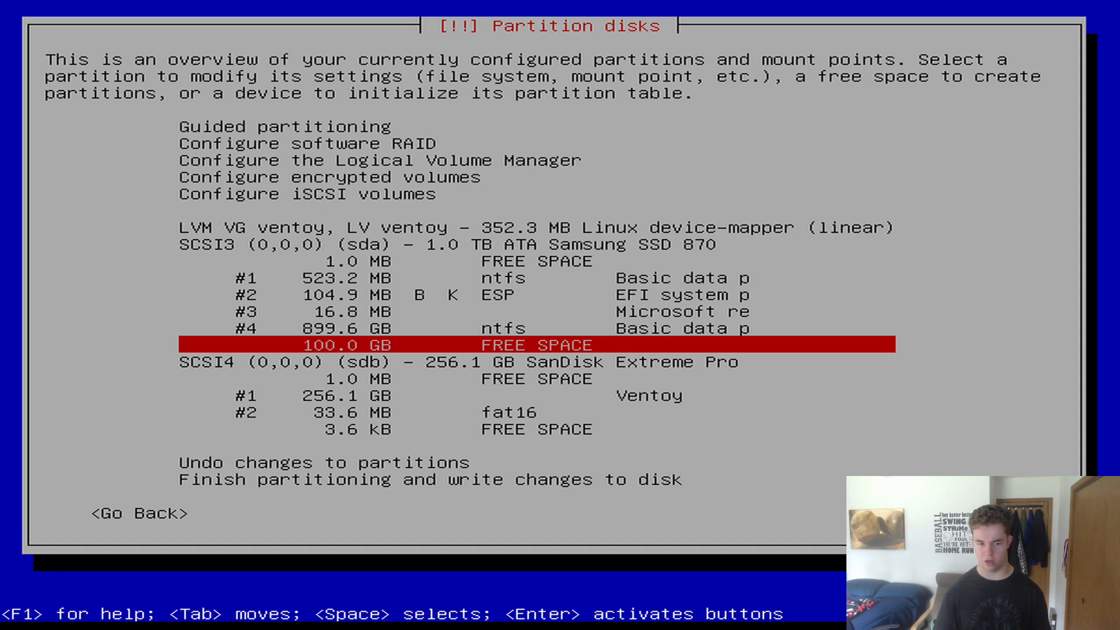
key("Return")
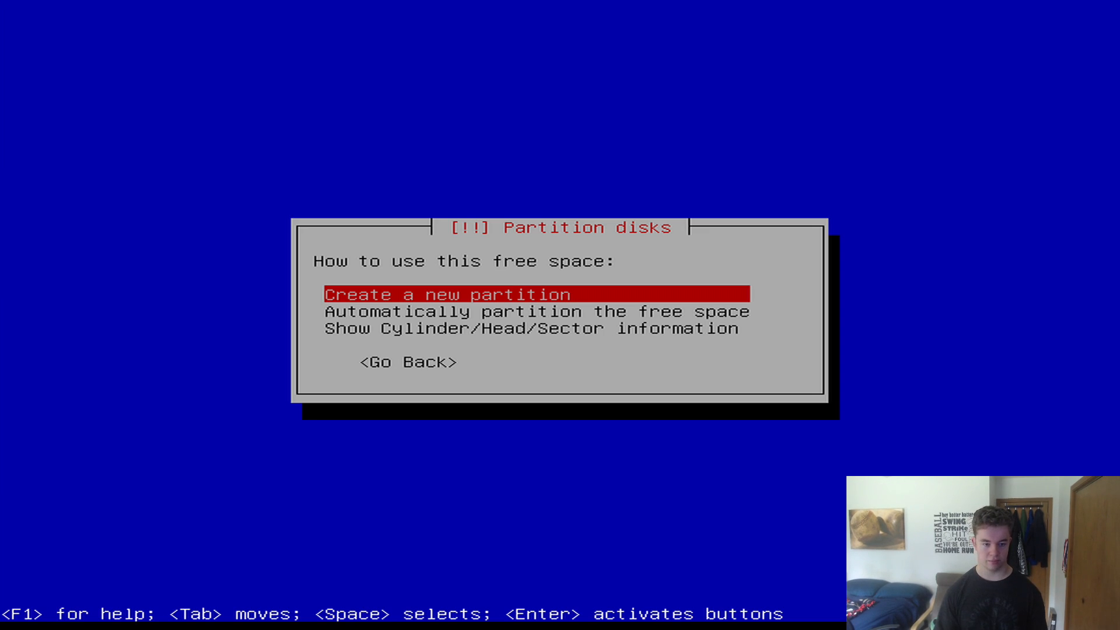
key("Return")
Set the new partition's size to 100.0 MB and locate it at the beginning of the available space
key("Left")
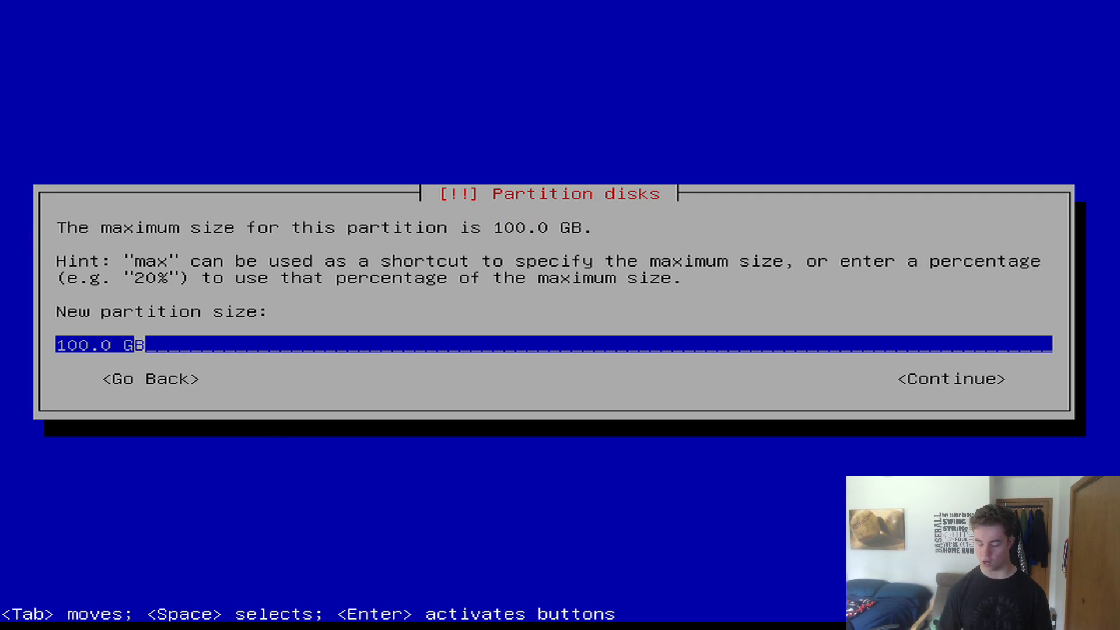
key("Left")
key("Left")
key("Left")
key("Left")
key("Right")
key("Right")
key("Right")
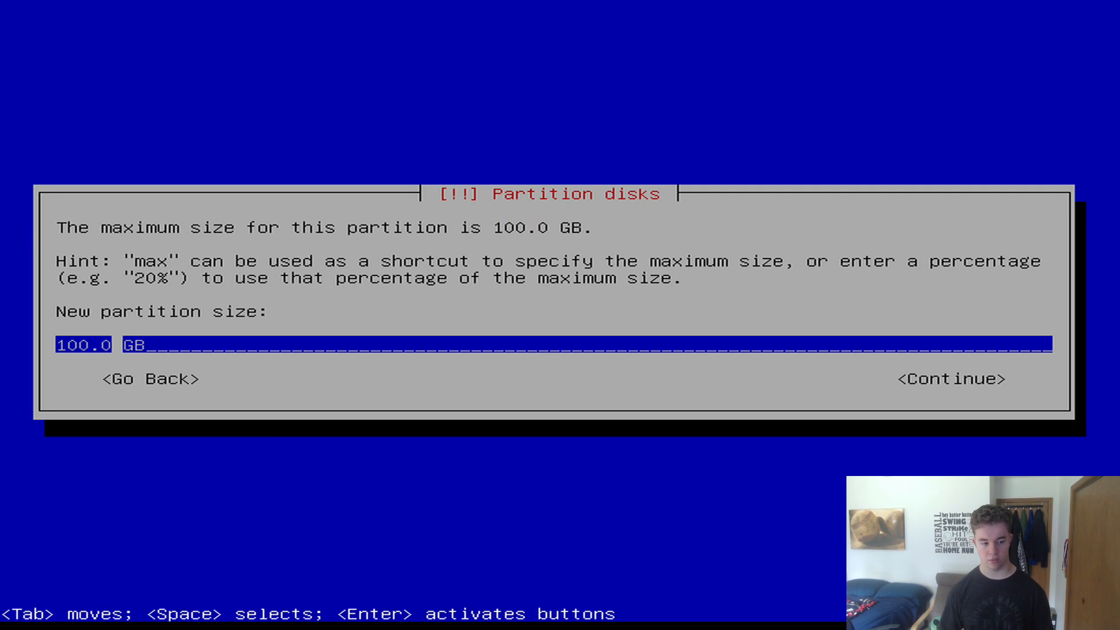
key("Delete")
type("M")
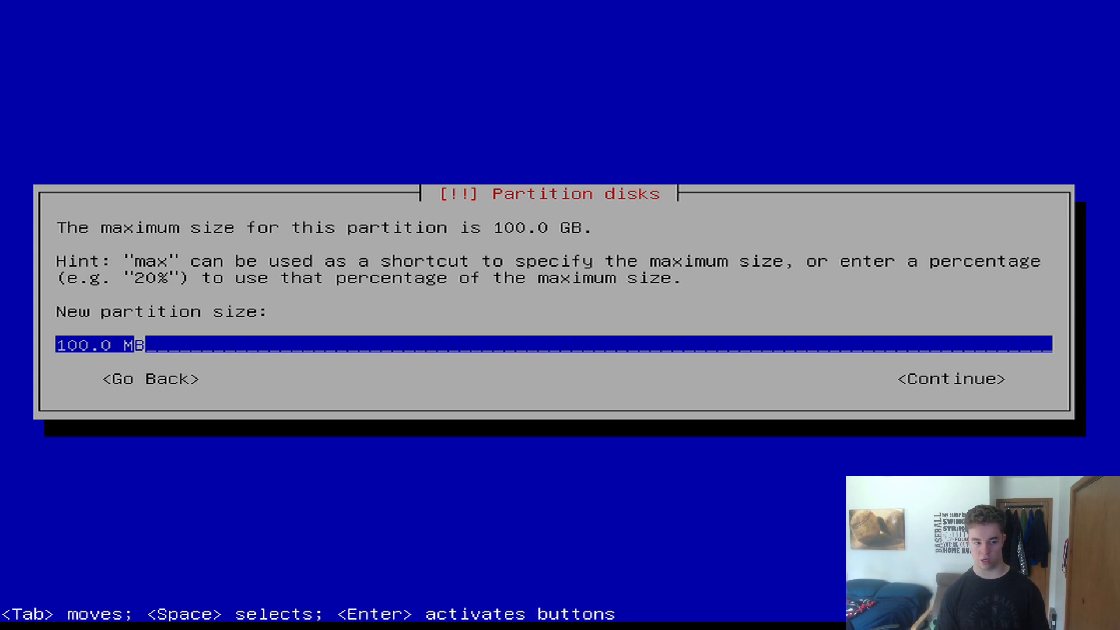
key("Return")
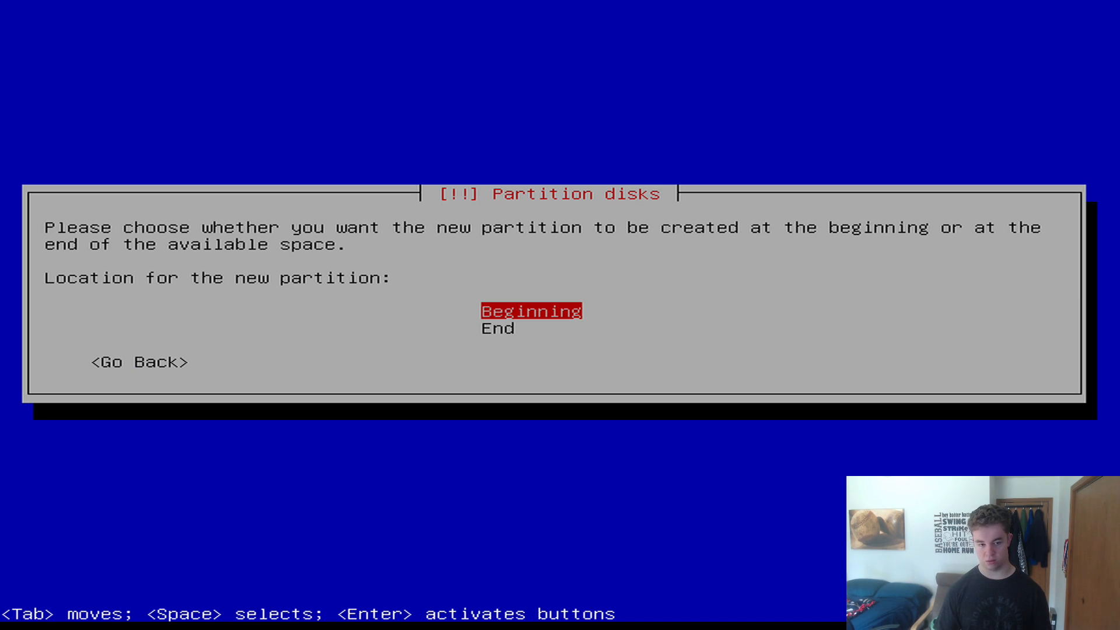
key("Return")
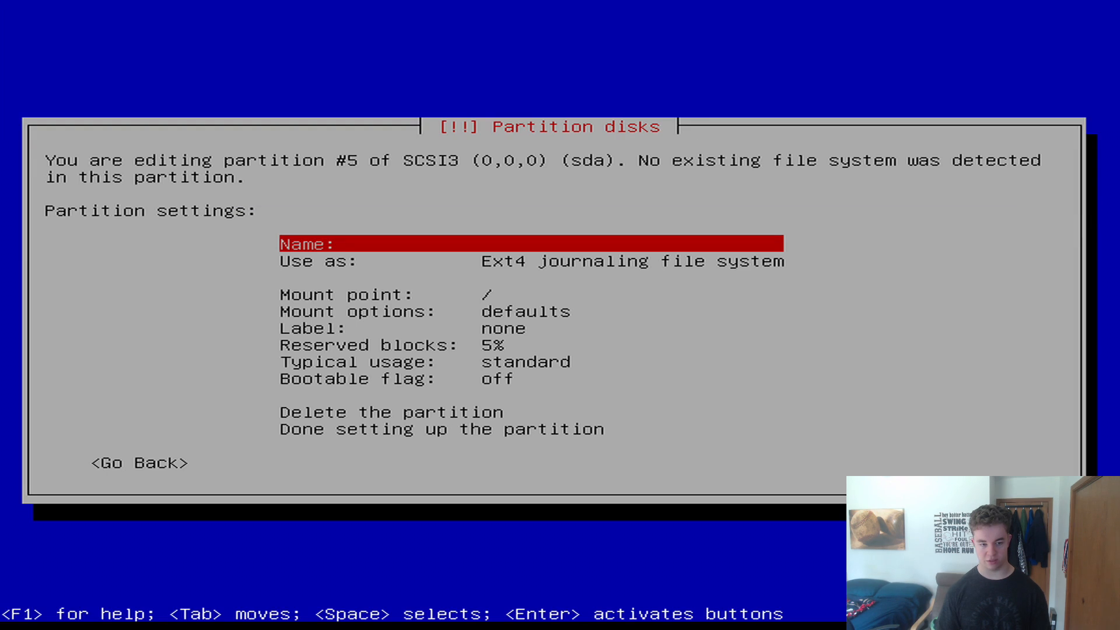
Set partition #5 to be used as EFI System Partition and finish setting it up
key("Down")
key("Return")
key("Down")
key("Down")
key("Down")
key("Down")
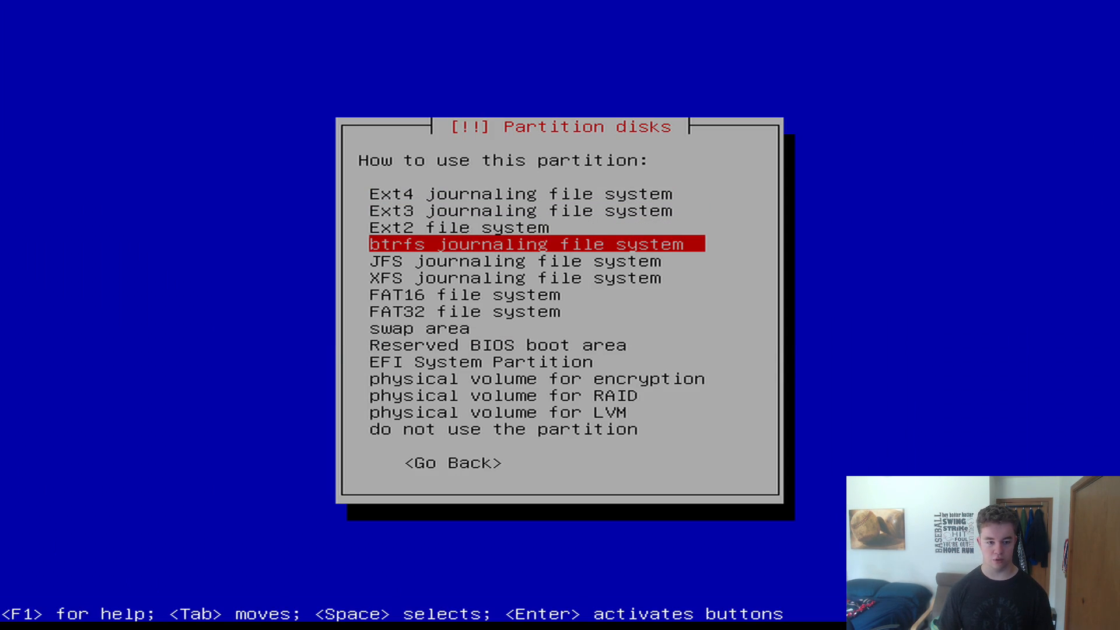
key("Down")
key("Down")
key("Down")
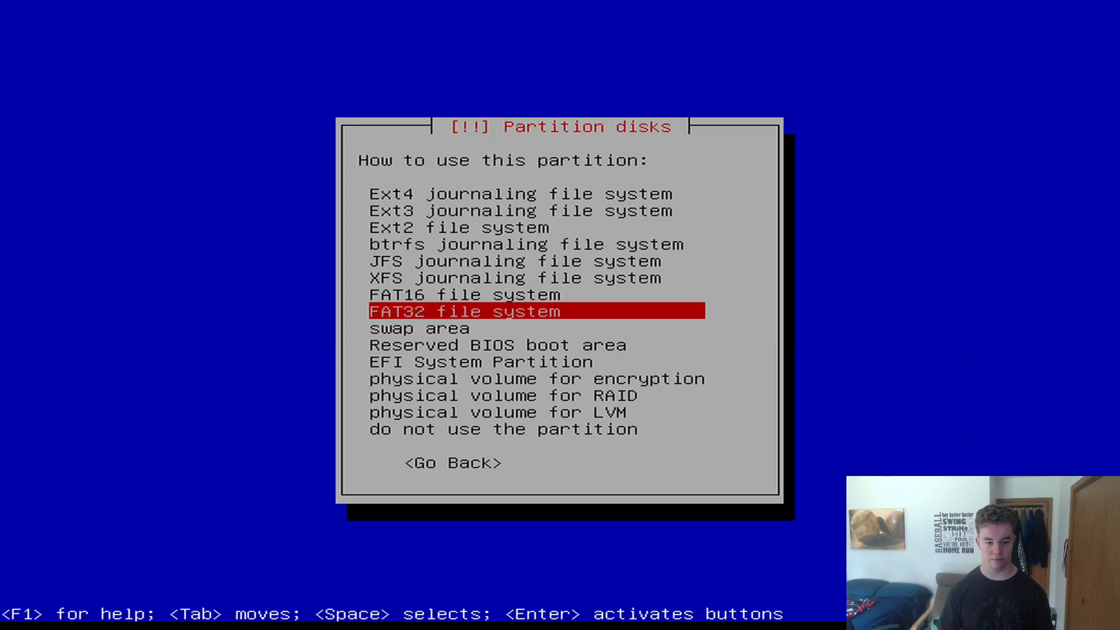
key("Down")
key("Down")
key("Down")
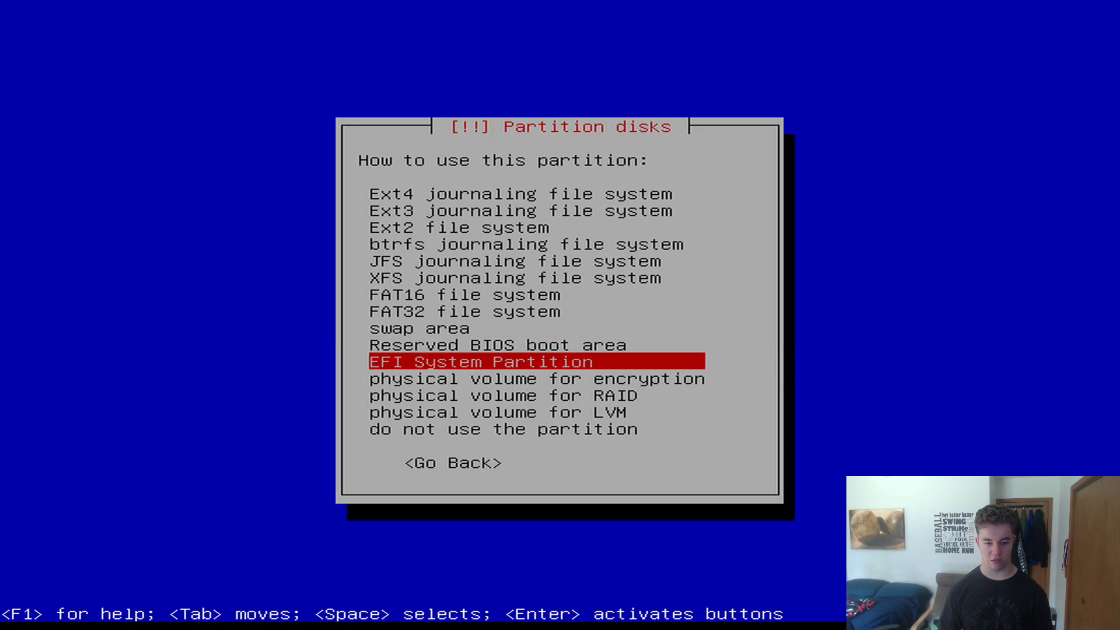
key("Return")
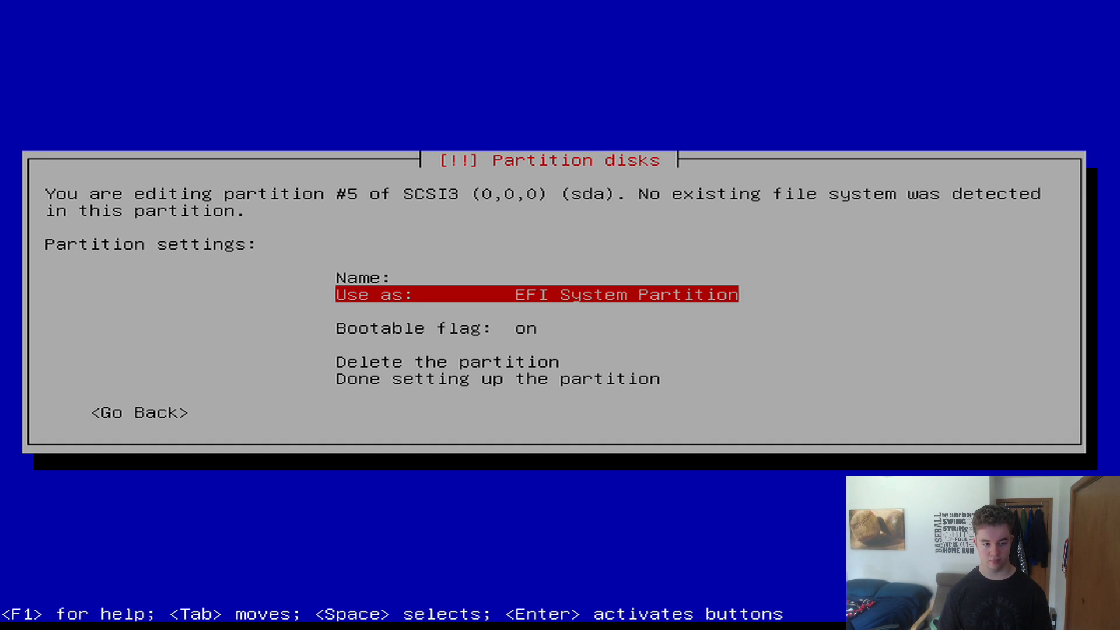
key("Down")
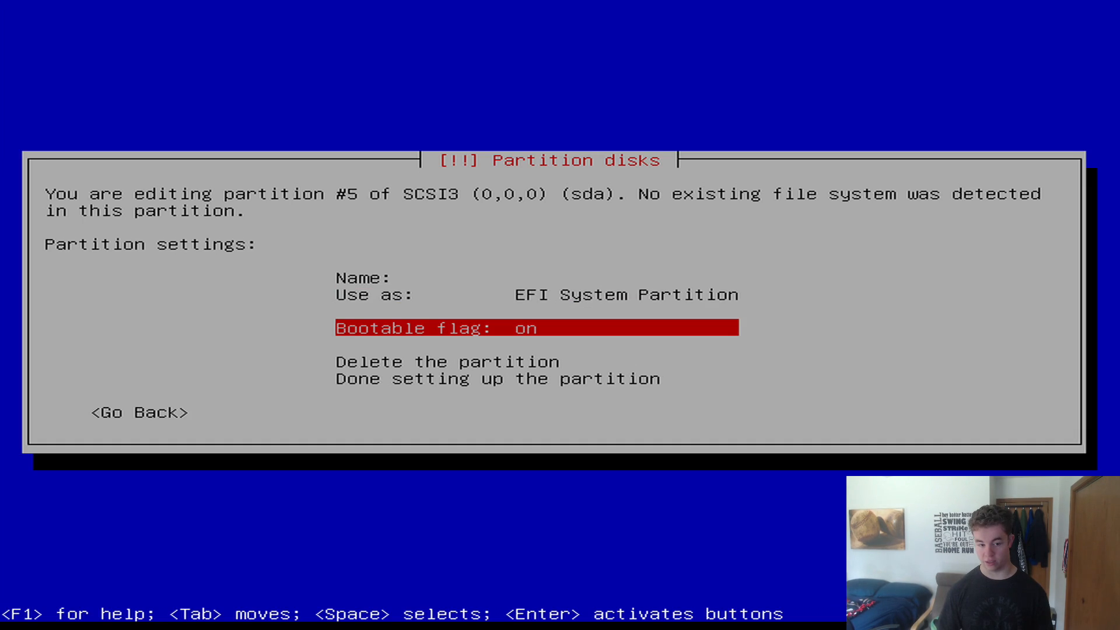
key("Down")
key("Down")
key("Return")
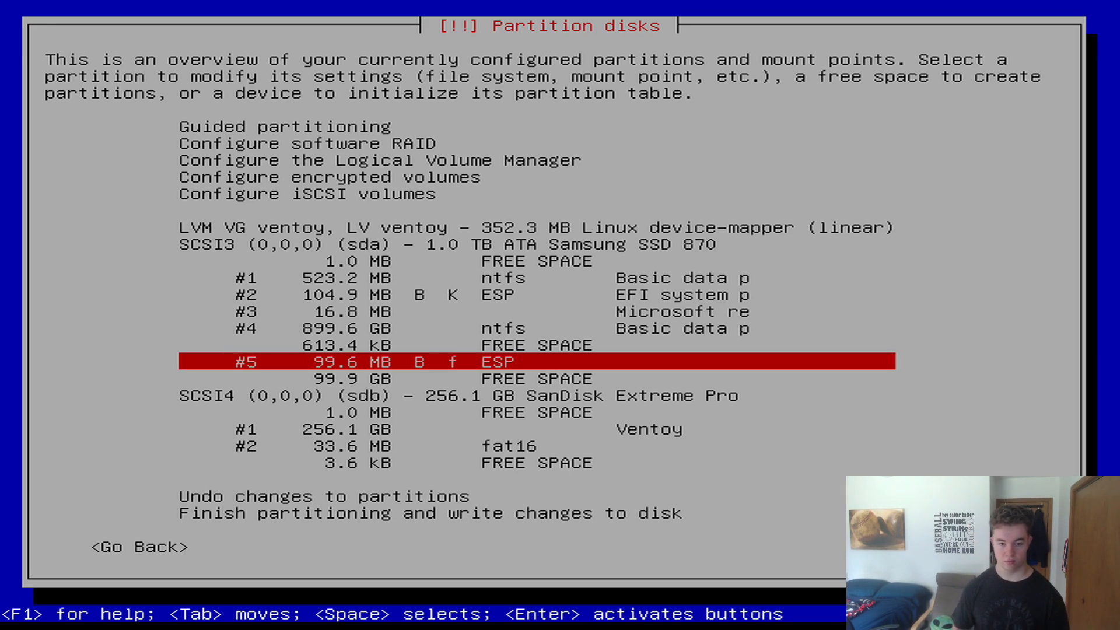
Create a new partition using the full 99.9 GB of free space after partition #5
key("Up")
key("Up")
key("Up")
key("Up")
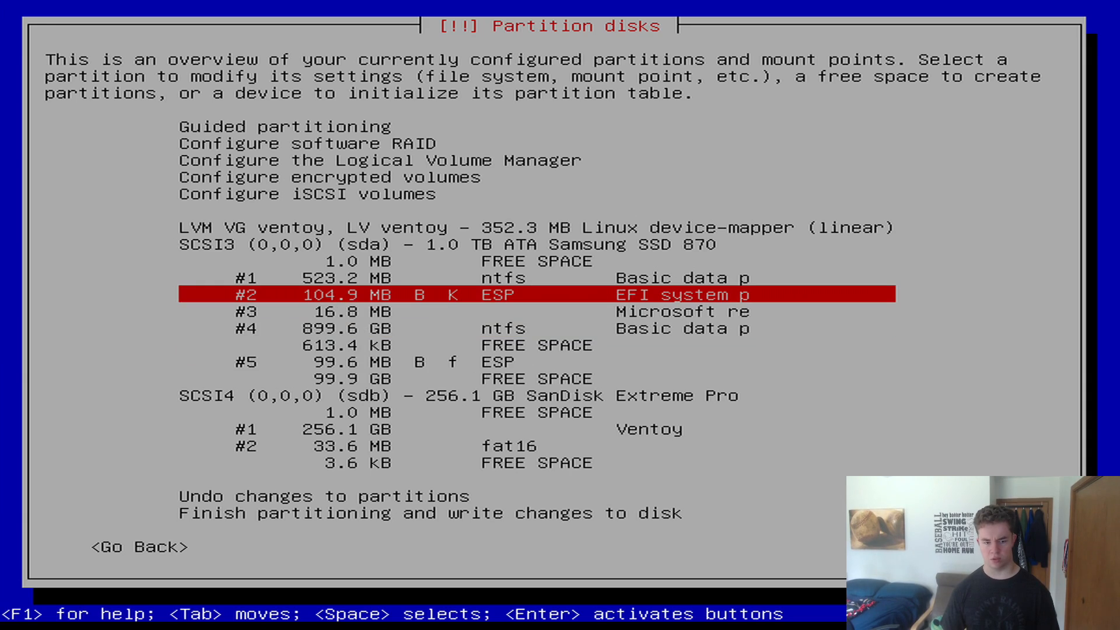
key("Down")
key("Down")
key("Down")
key("Down")
key("Down")
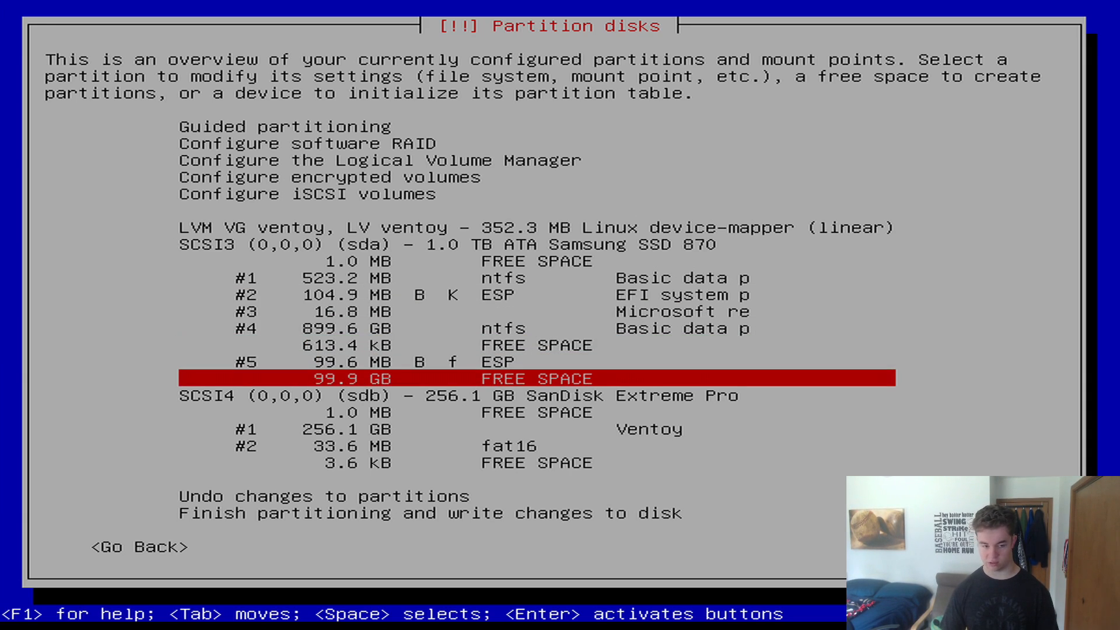
key("Return")
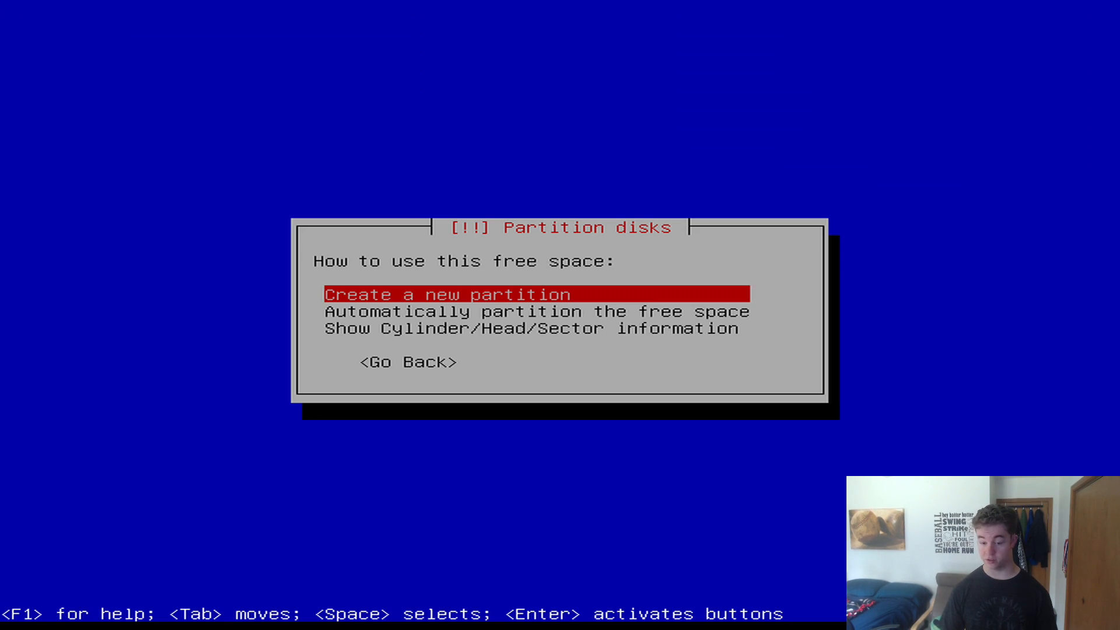
key("Return")
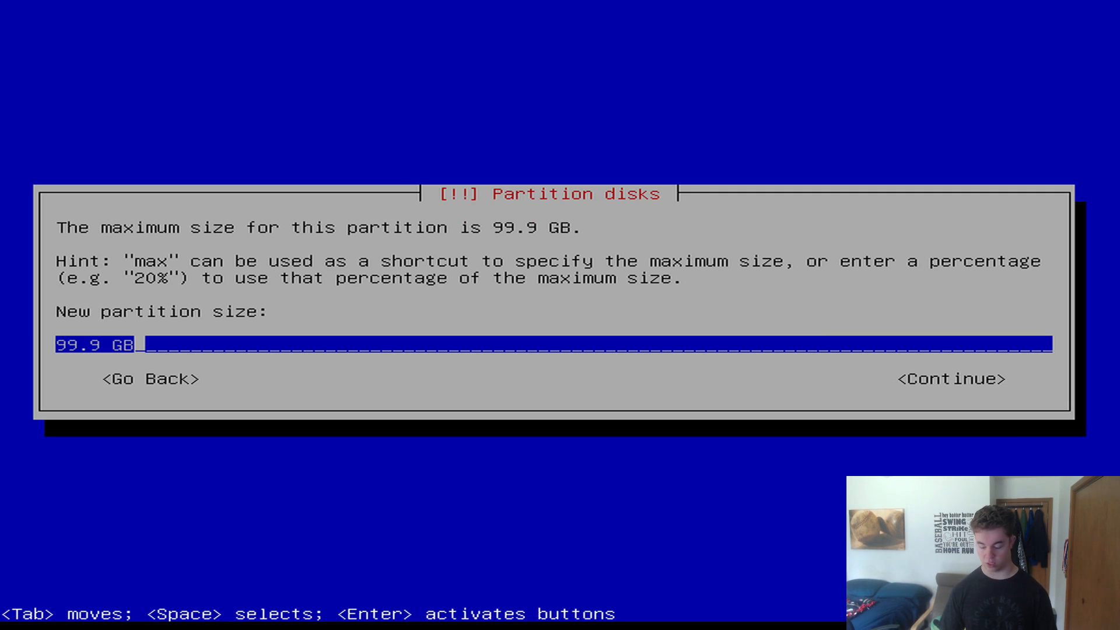
key("Return")
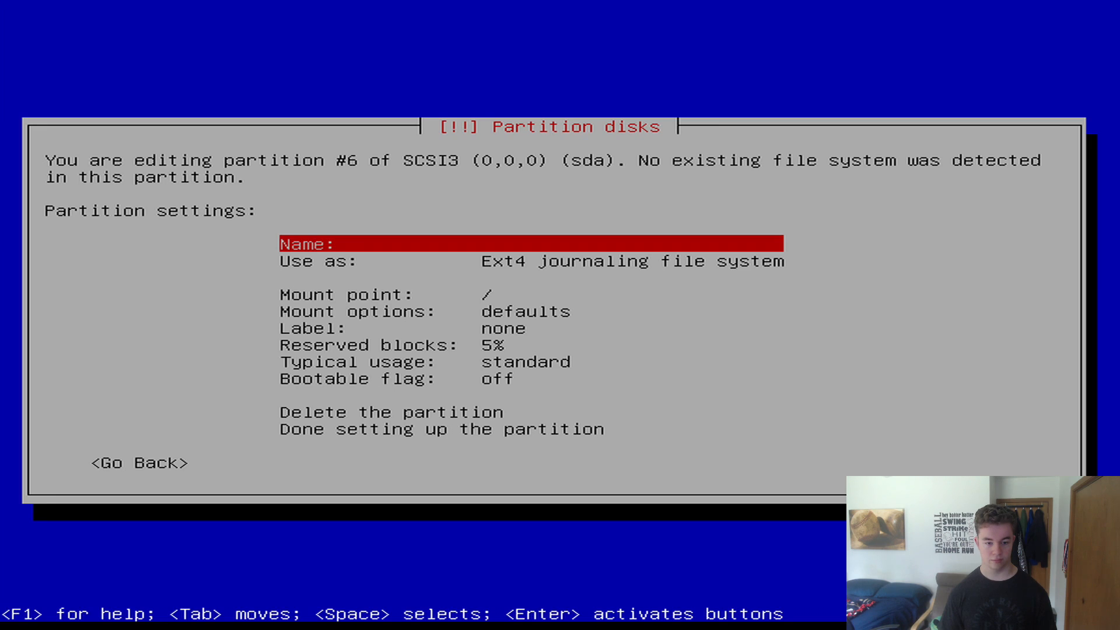
Review the settings of partition #6 and finish setting it up as Ext4 with mount point /
key("Down")
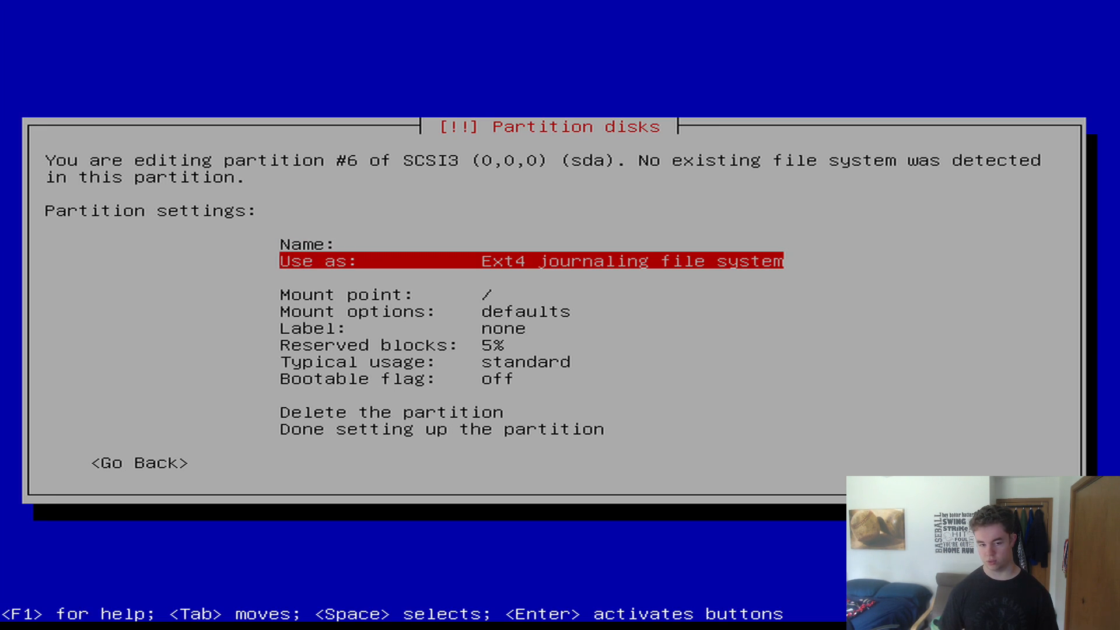
key("Return")
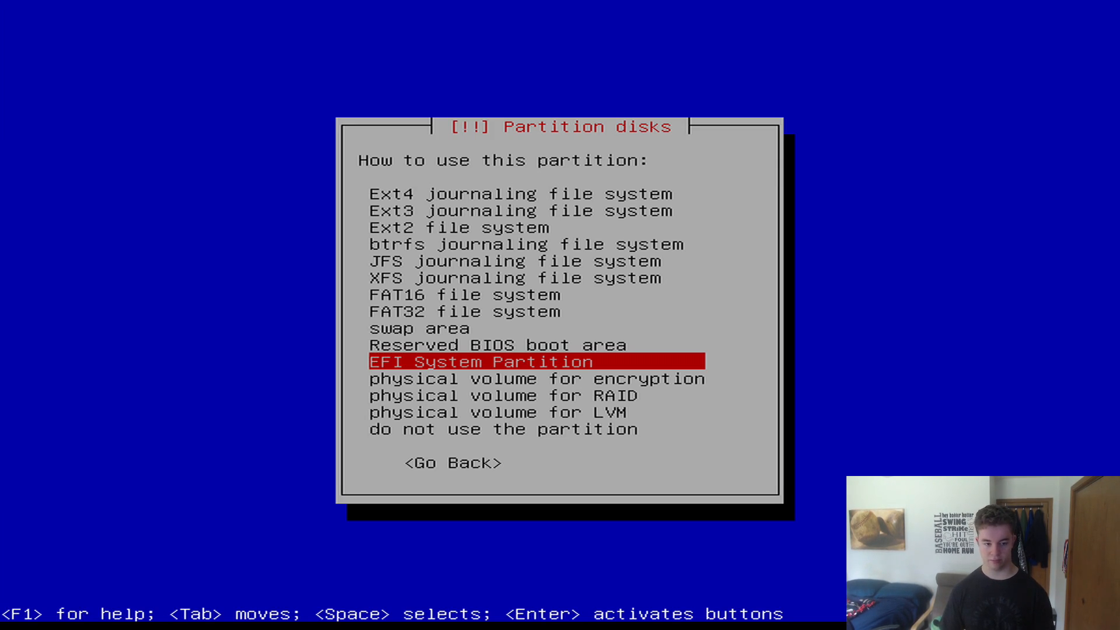
key("Escape")
key("Down")
key("Down")
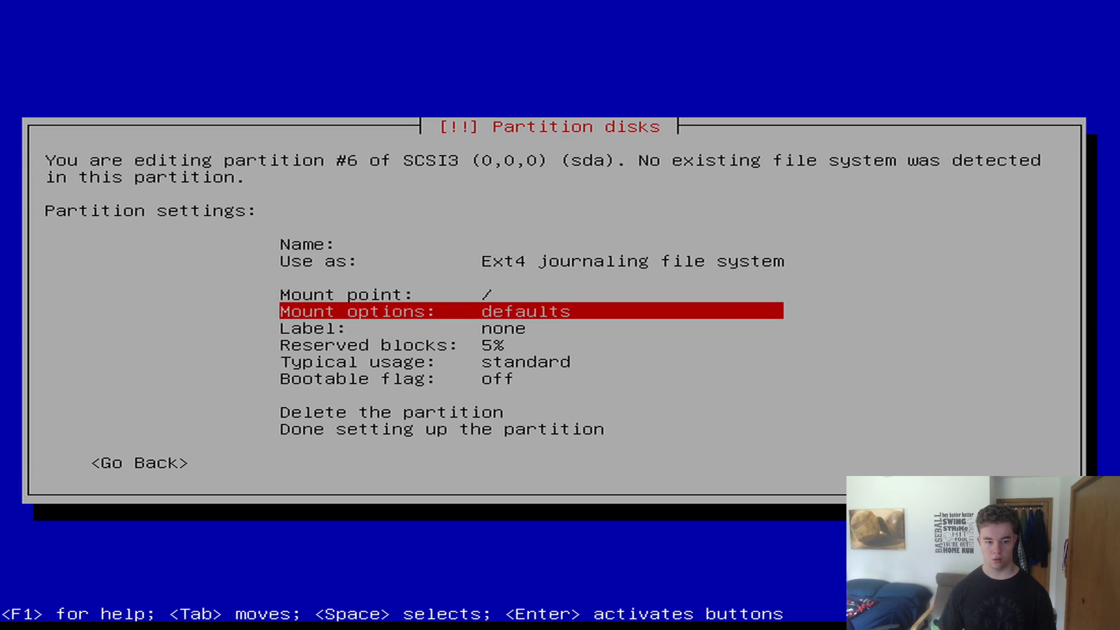
key("Up")
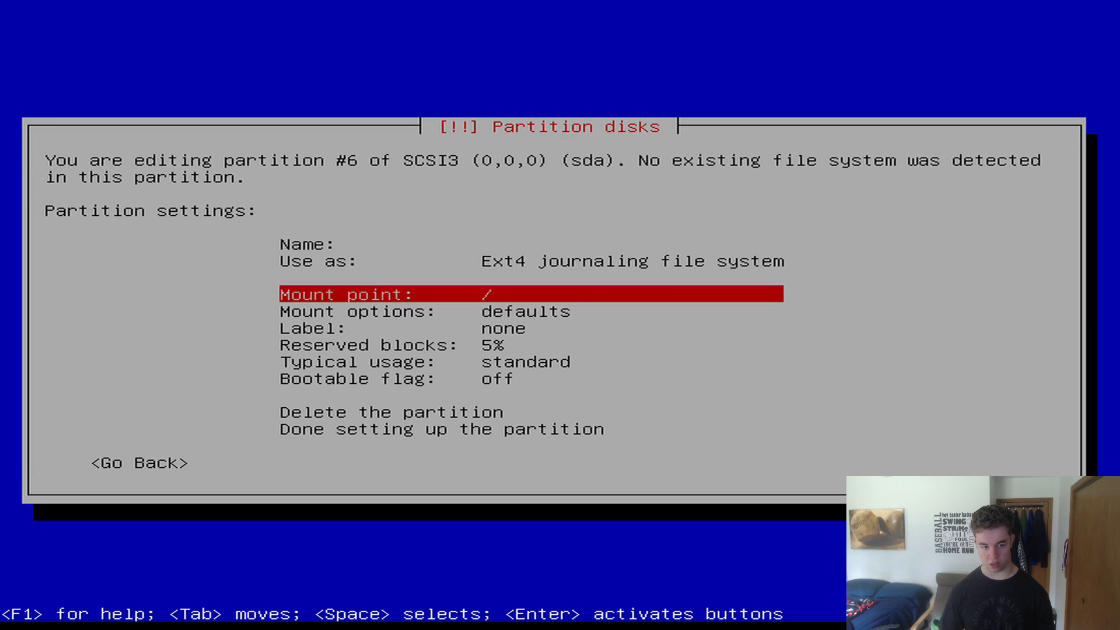
key("Down")
key("Down")
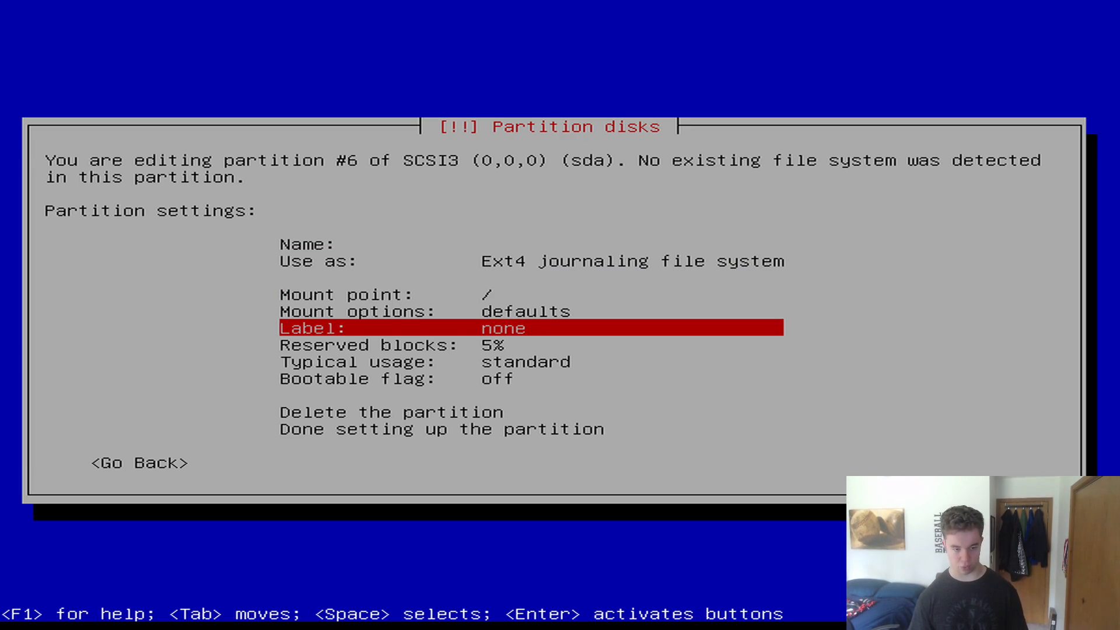
key("Down")
key("Down")
key("Down")
key("Down")
key("Down")
key("Down")
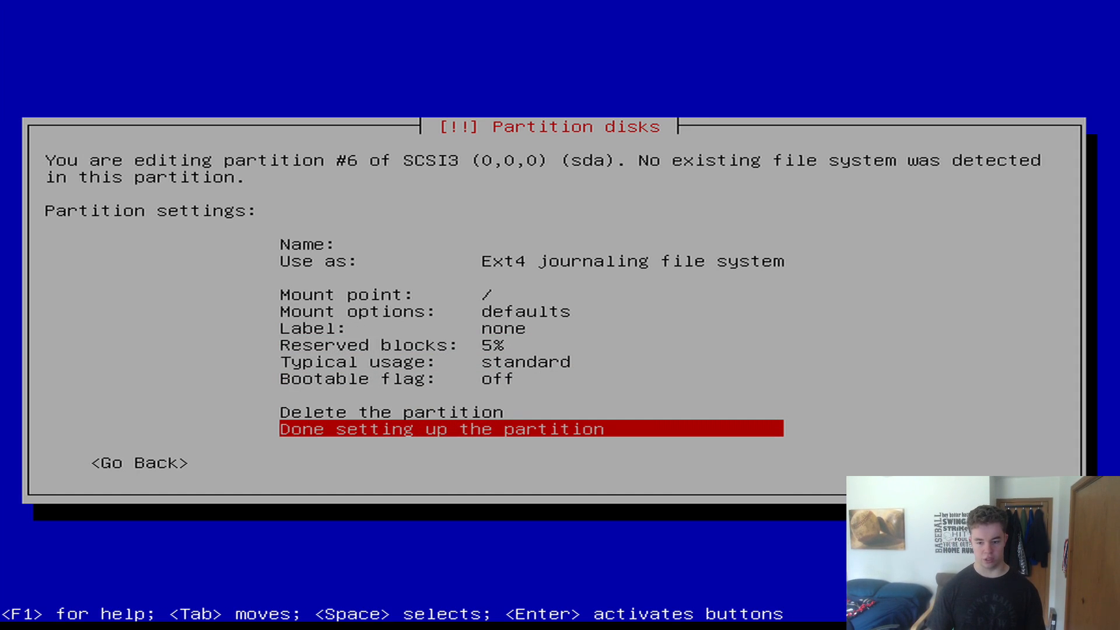
key("Return")
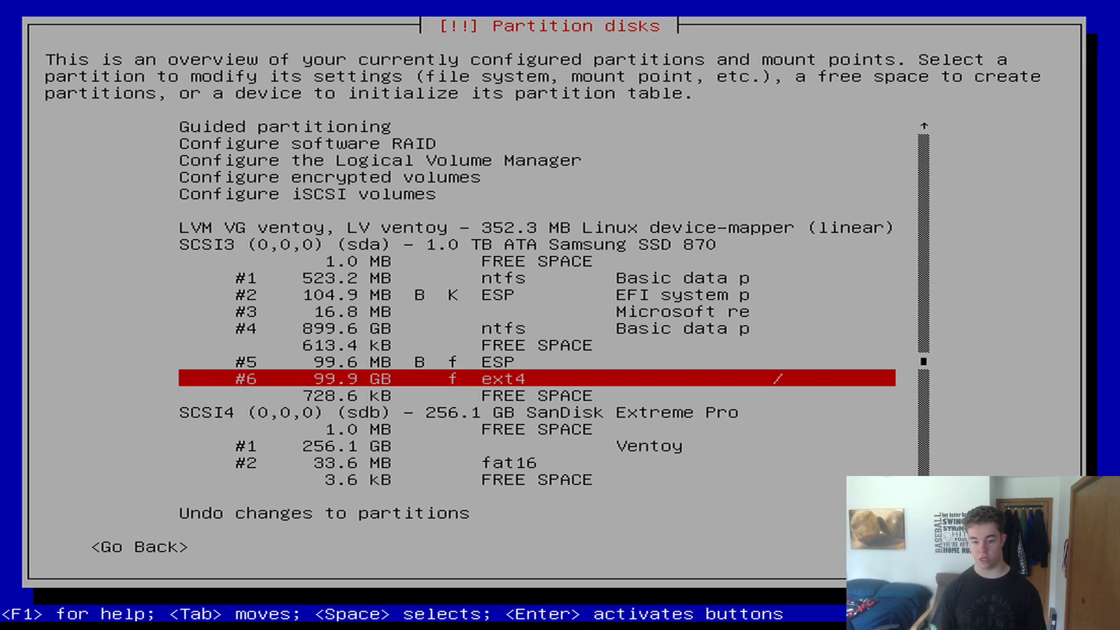
Finish partitioning without a swap partition and write the changes for partitions #5 and #6 to disk
key("Down")
key("Down")
key("Down")
key("Down")
key("Down")
key("Down")
key("Down")
key("Down")
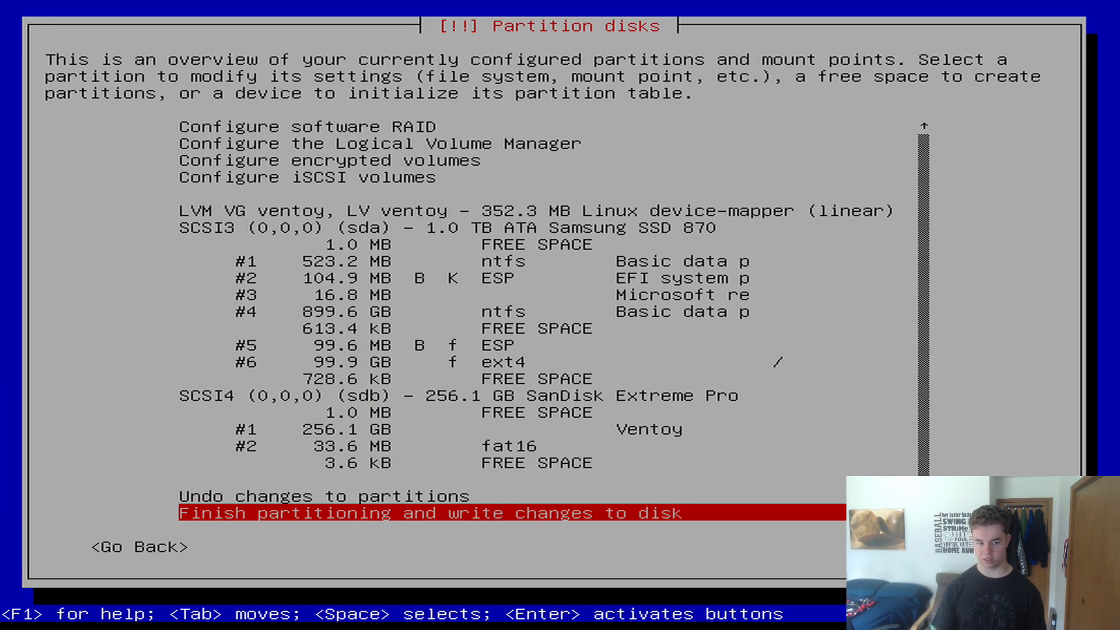
key("Return")
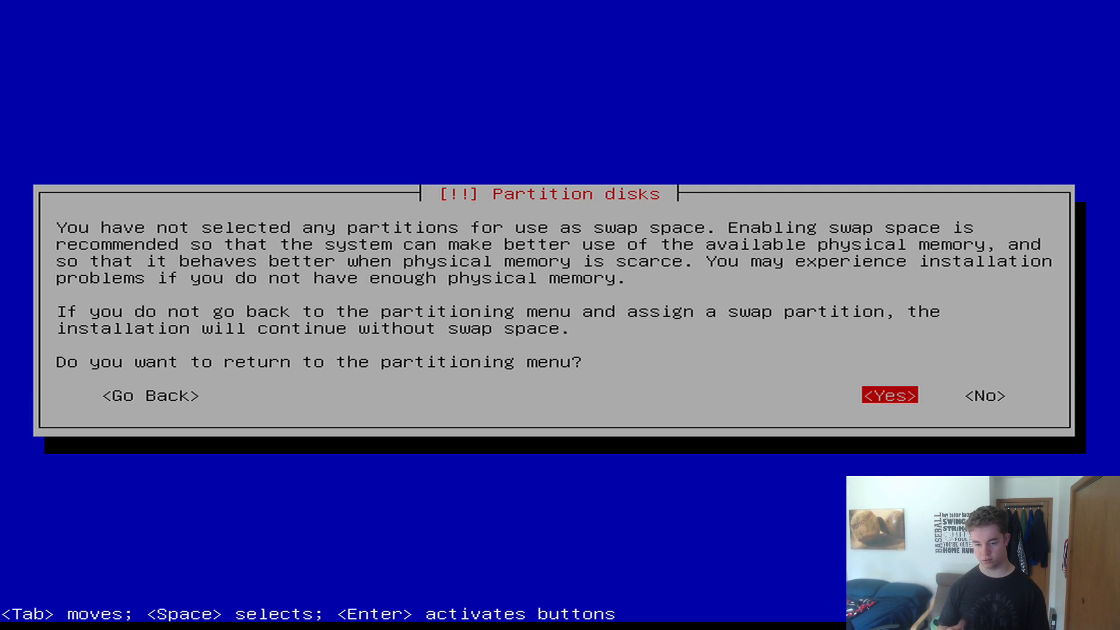
key("Tab")
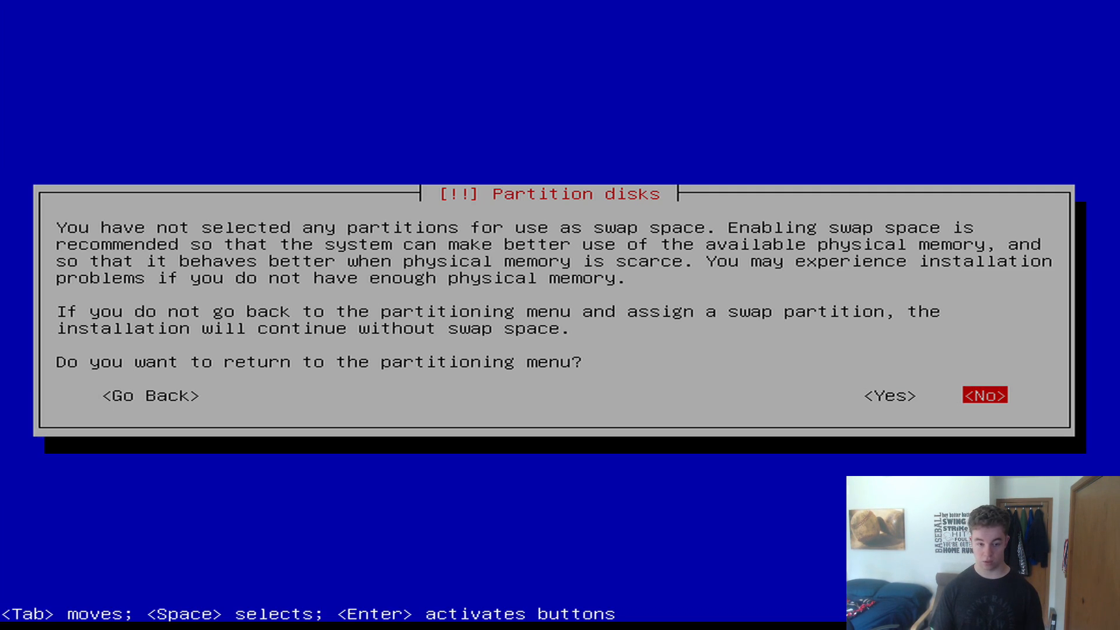
key("Return")
key("Tab")
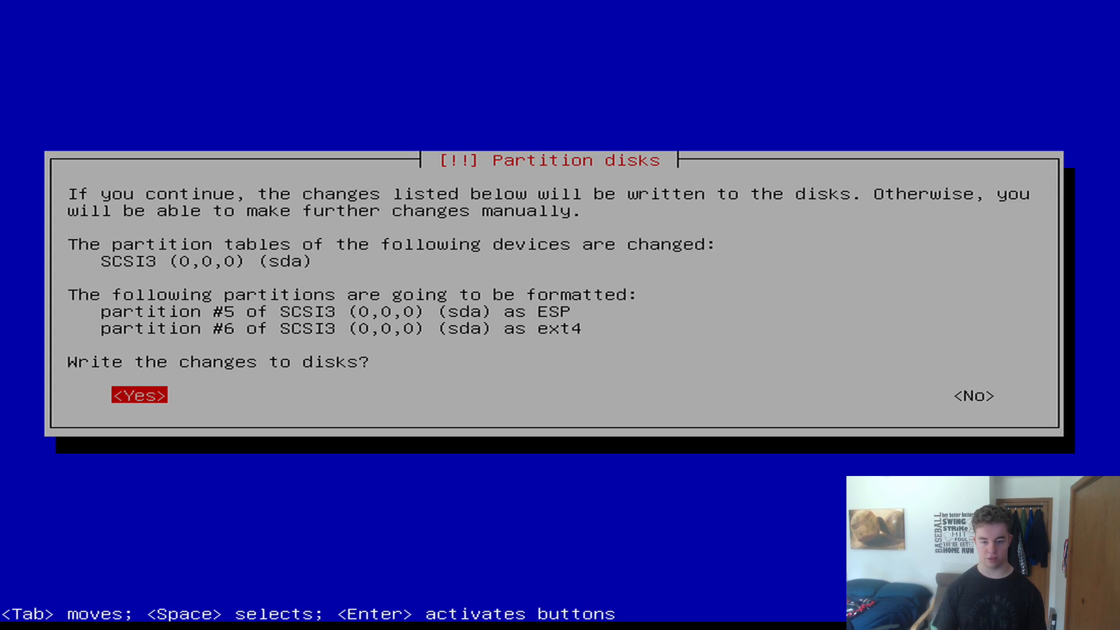
key("Return")
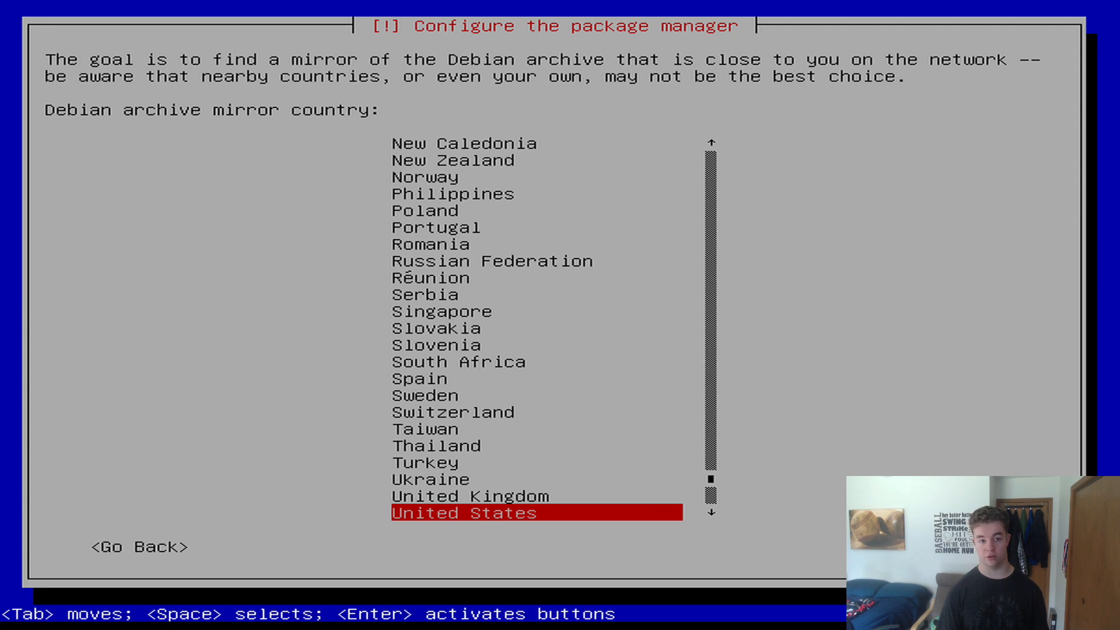
Configure the package manager with the United States mirror deb.debian.org and no HTTP proxy, and decline the package usage survey
key("Return")
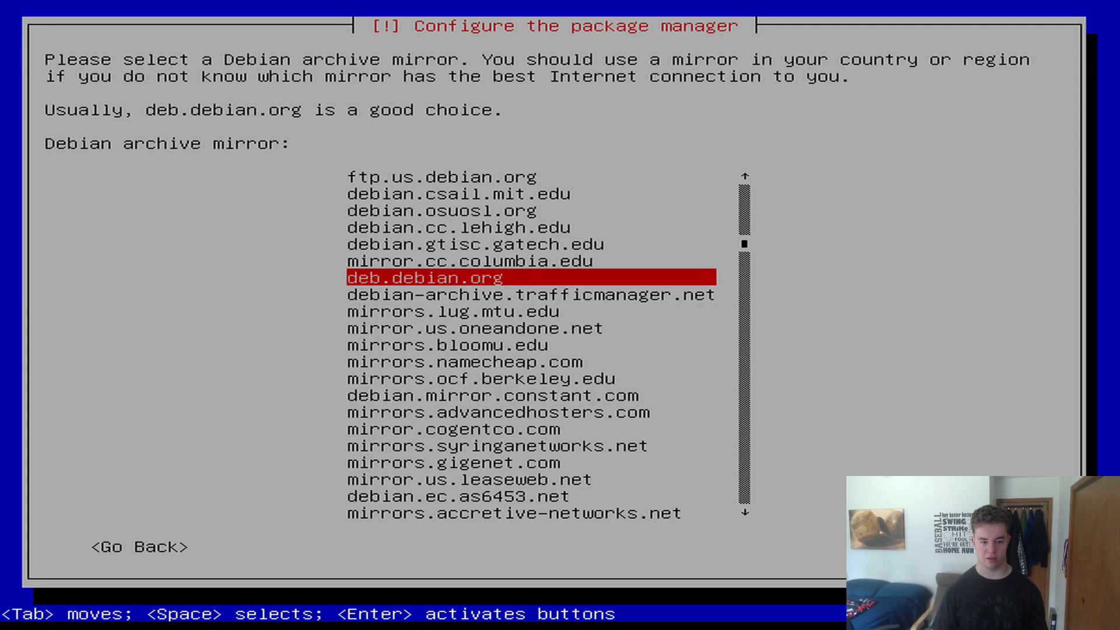
key("Return")
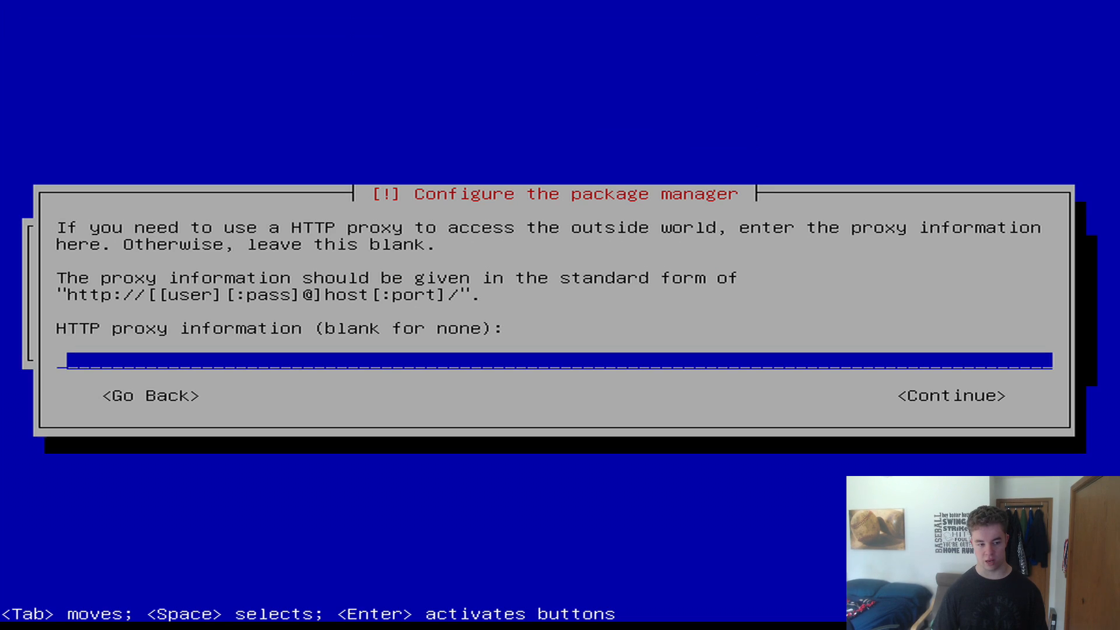
key("Return")
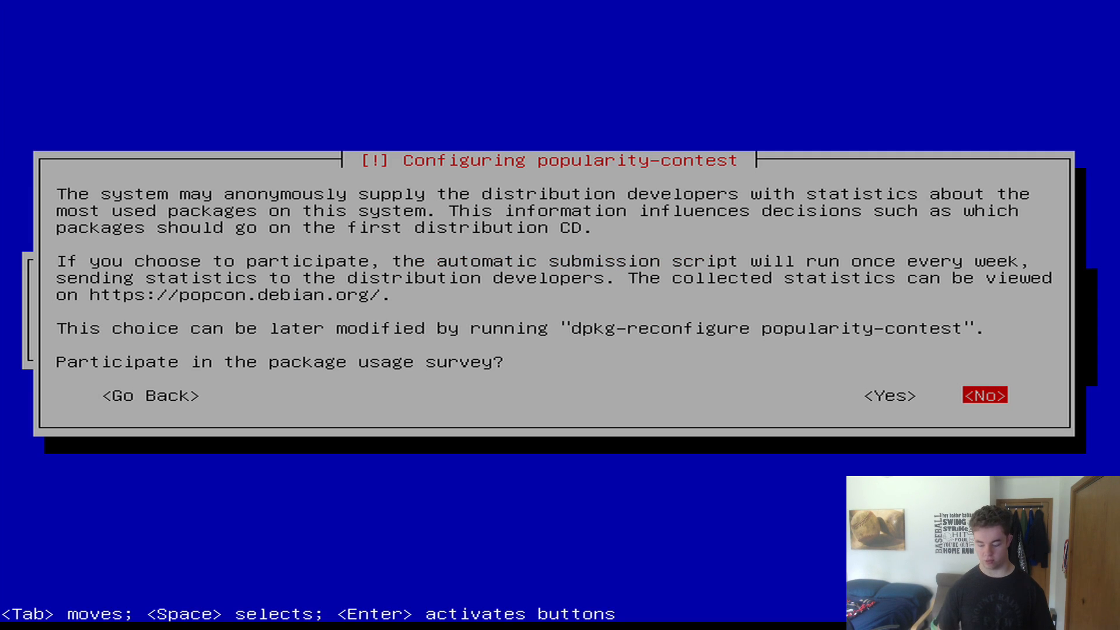
key("Return")
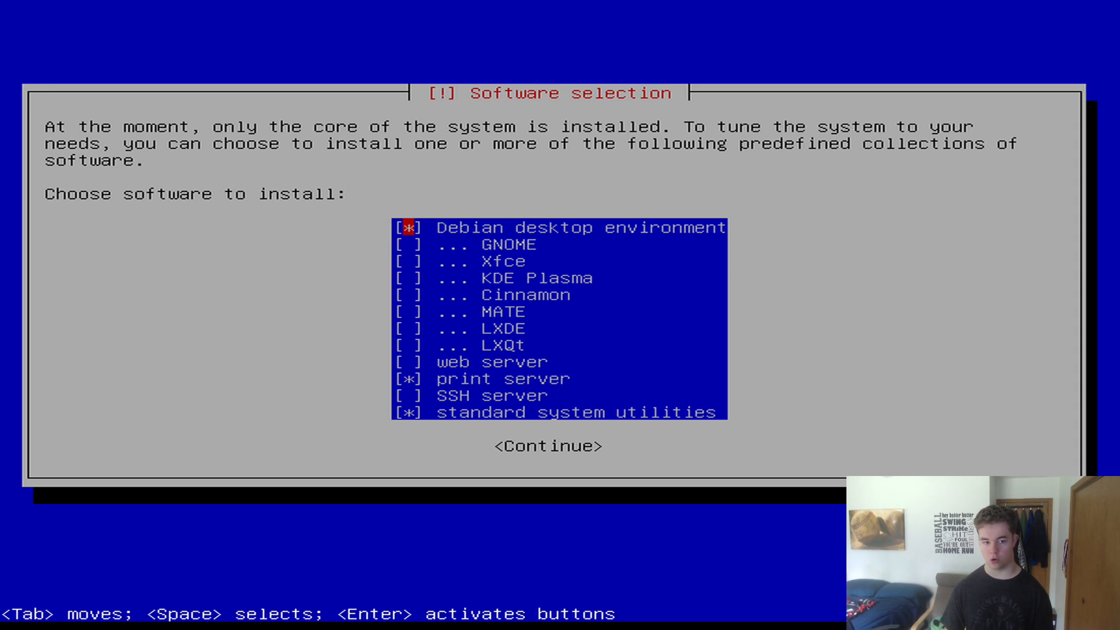
Deselect Debian desktop environment and print server, add SSH server, keep standard system utilities, and install the selected software
key("space")
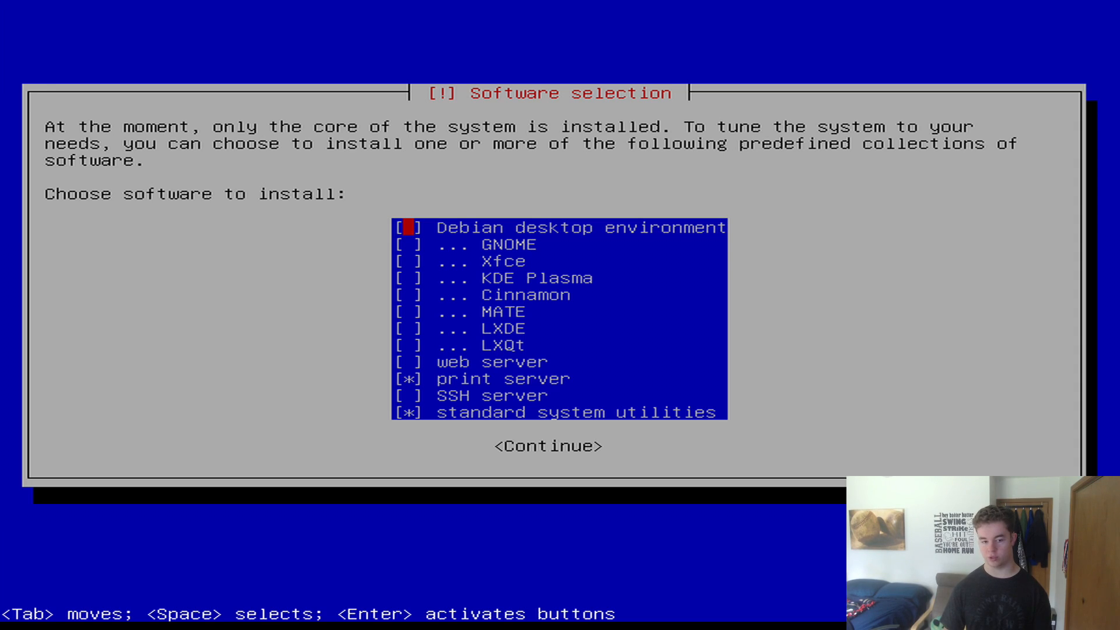
key("Down")
key("Down")
key("Down")
key("Down")
key("Down")
key("Down")
key("Down")
key("Down")
key("Down")
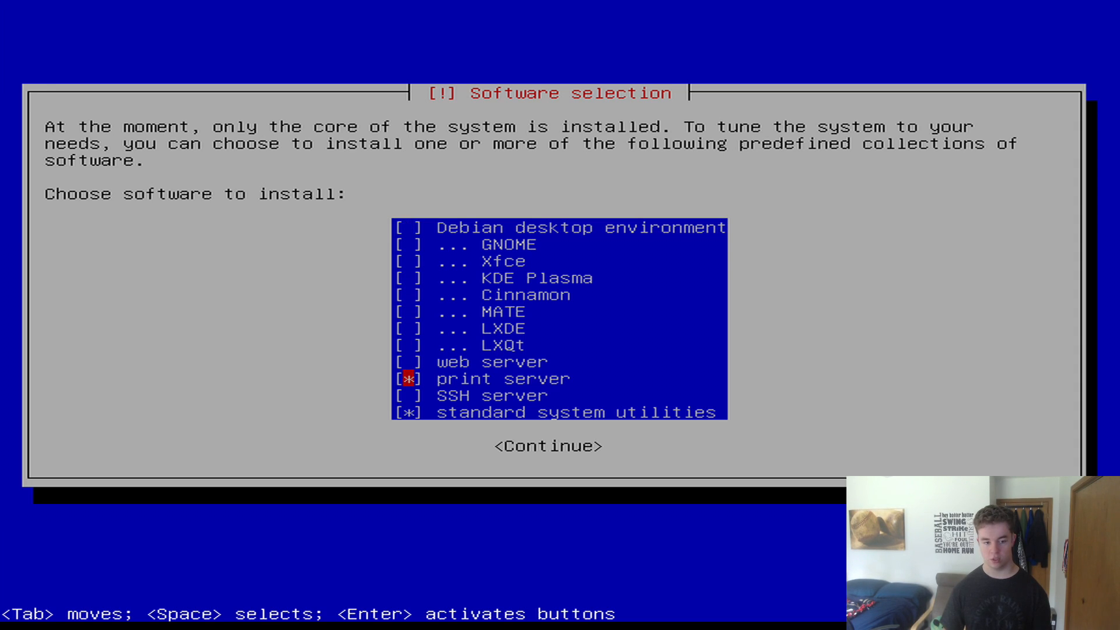
key("space")
key("Down")
key("space")
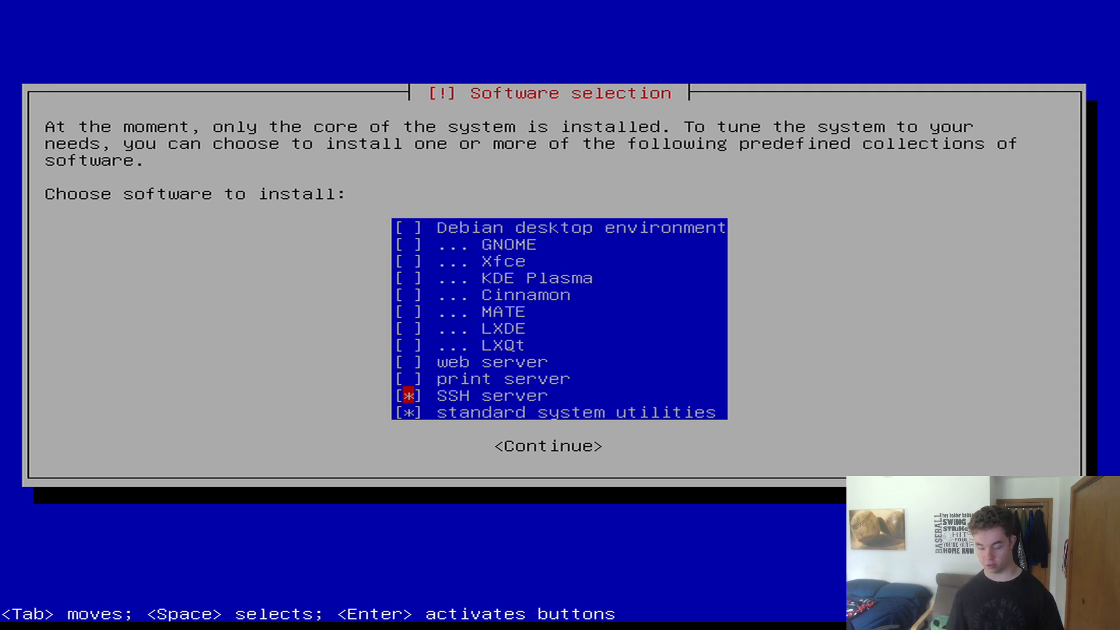
key("Return")
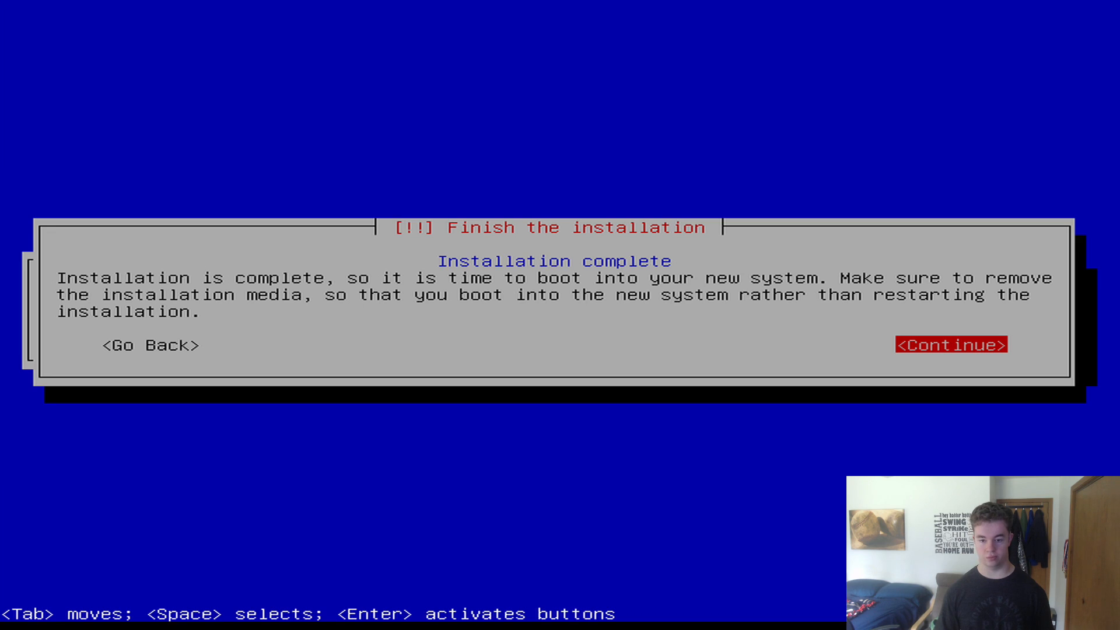
Complete the installation by rebooting, and start Windows Boot Manager (on /dev/sda2) from the GRUB boot menu
key("Return")
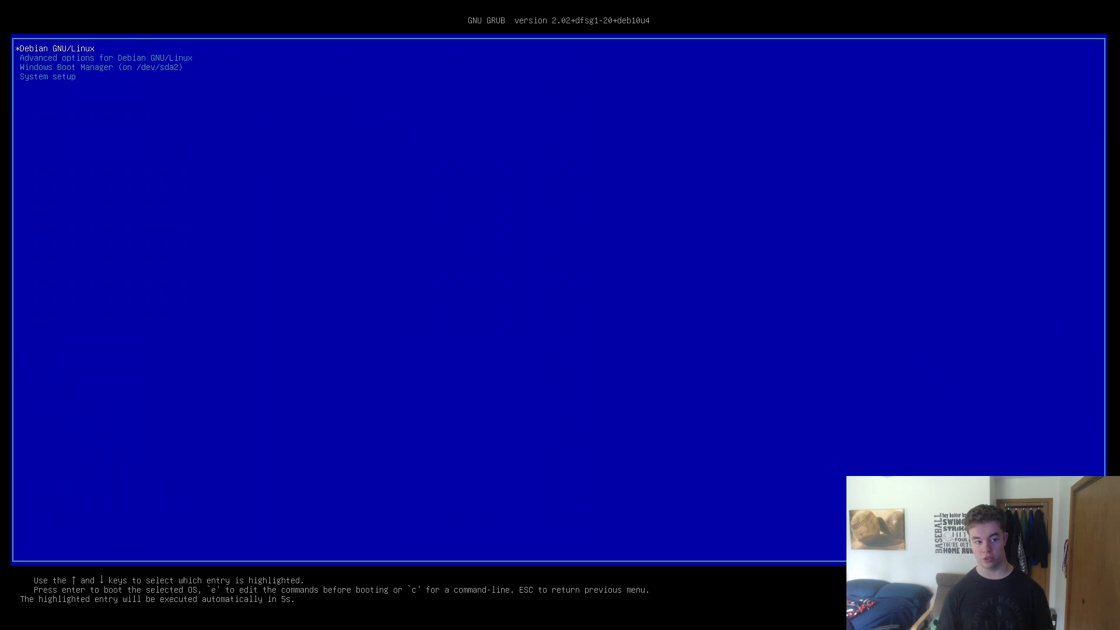
key("Down")
key("Down")
key("Down")
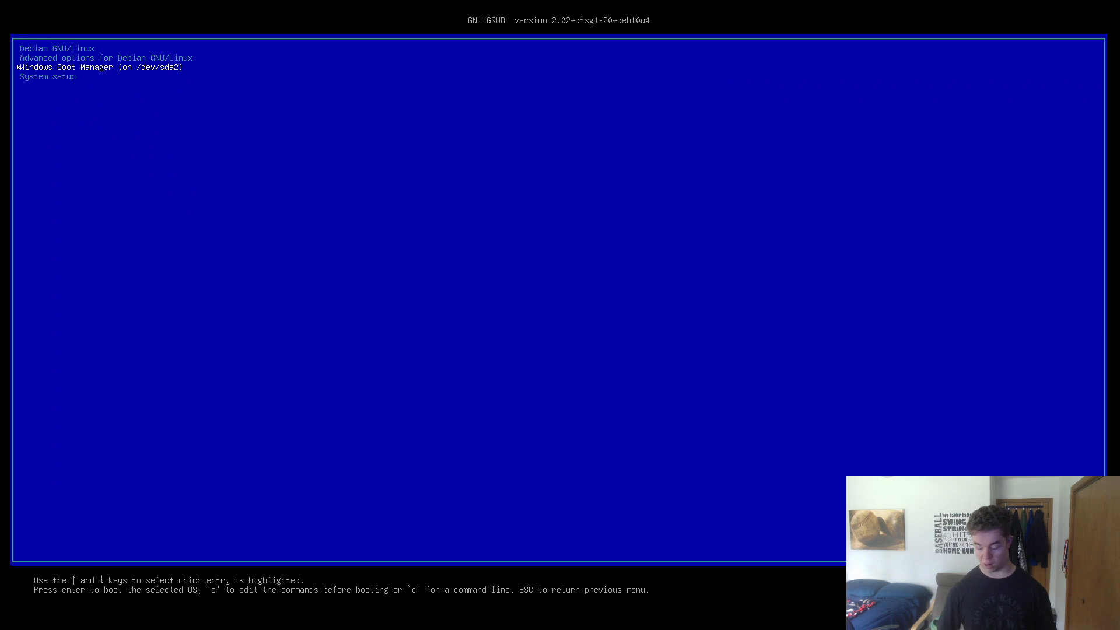
key("Return")
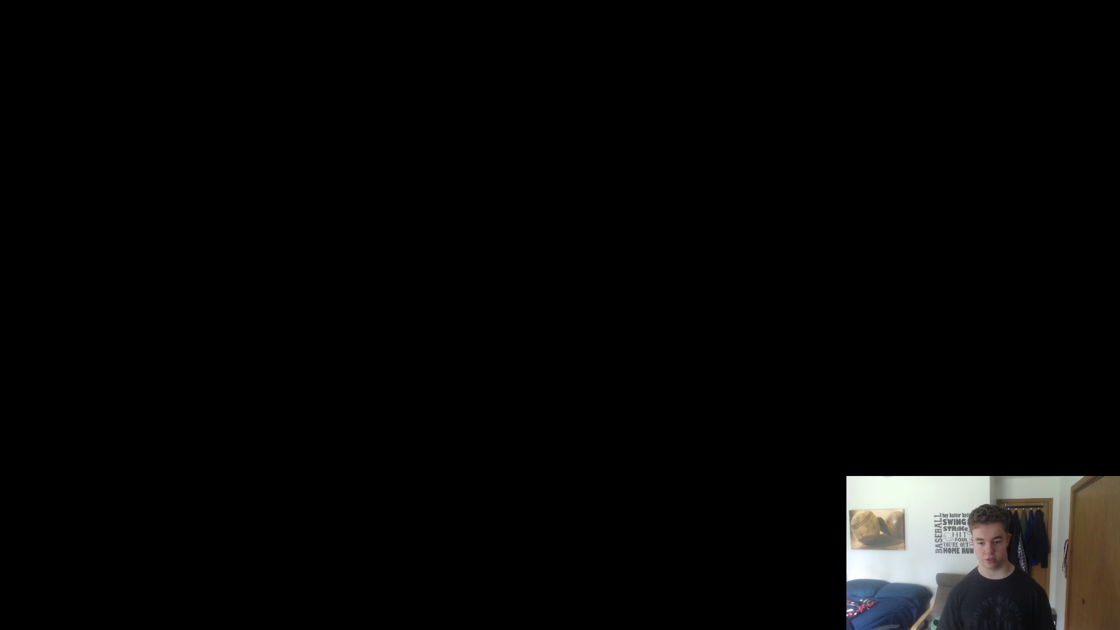